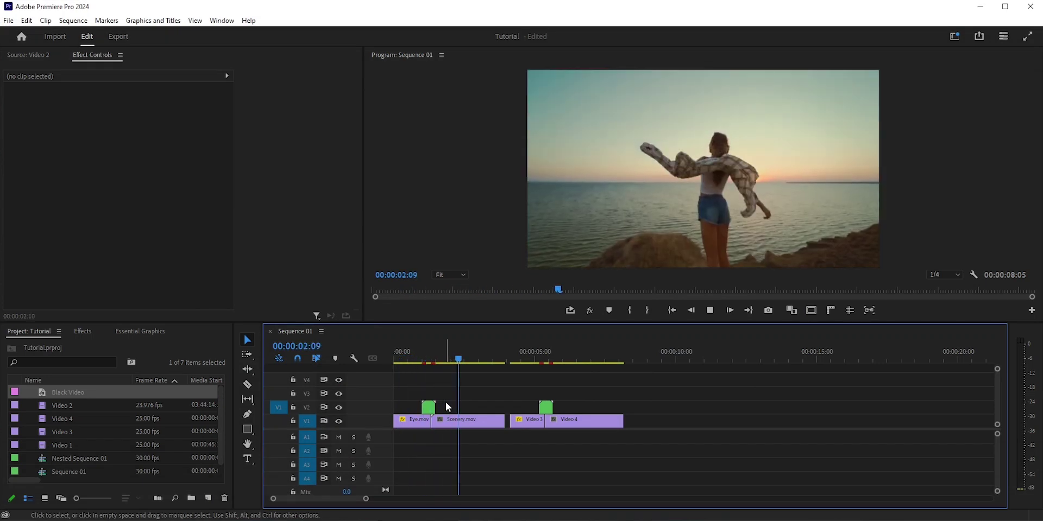
# Preview the sequence and place Video 1 on track V1 at 10 seconds.
pyautogui.press('space')
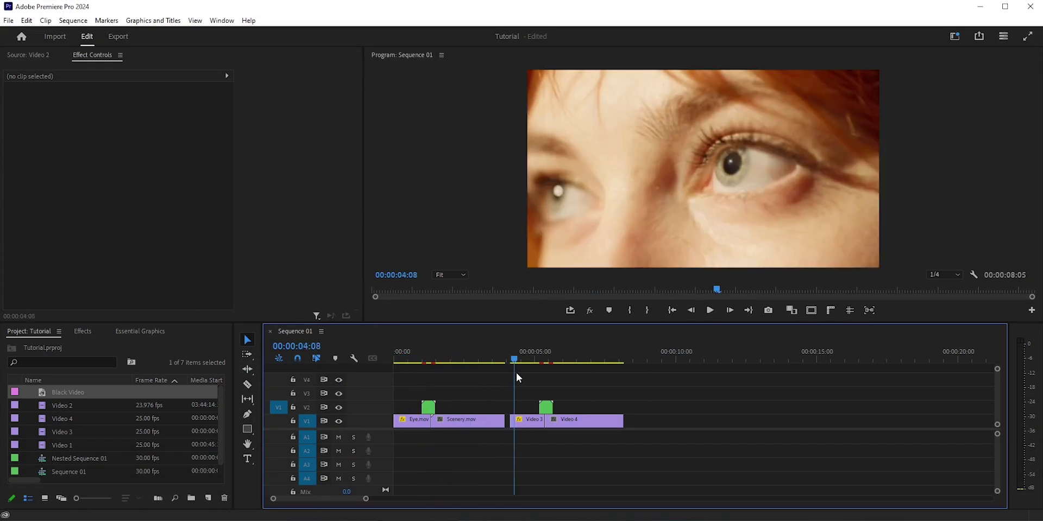
pyautogui.press('space')
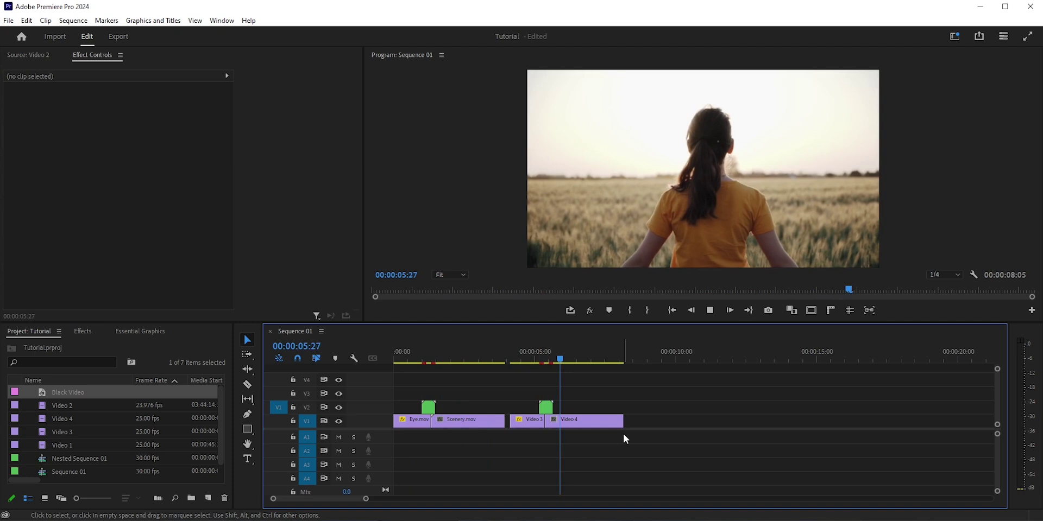
pyautogui.moveTo(52, 449); pyautogui.dragTo(666, 426)
pyautogui.moveTo(626, 364); pyautogui.dragTo(723, 366)
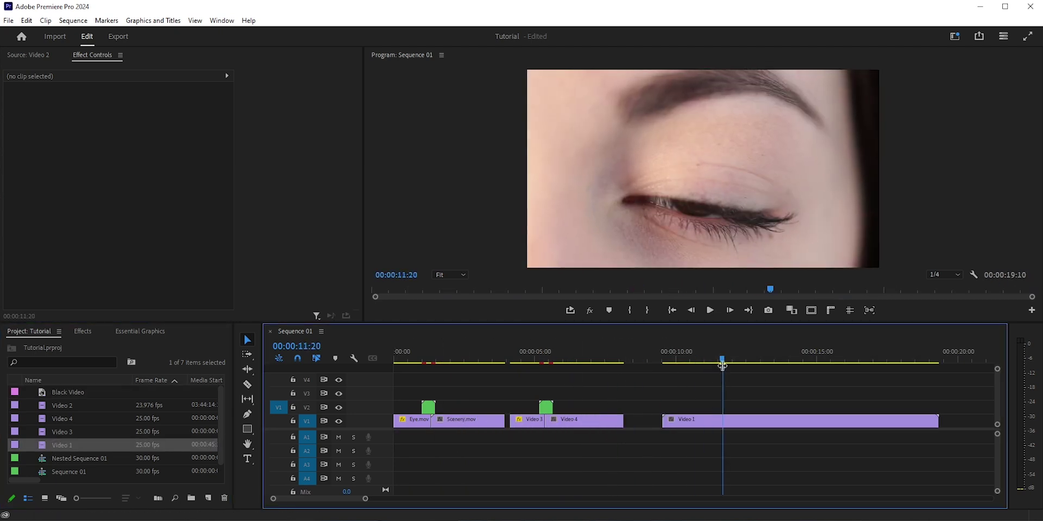
# Add Video 2 to V1 after Video 1 and park the playhead at the open-eye moment.
pyautogui.scroll(-3, 559, 428)
pyautogui.scroll(2, 558, 428)
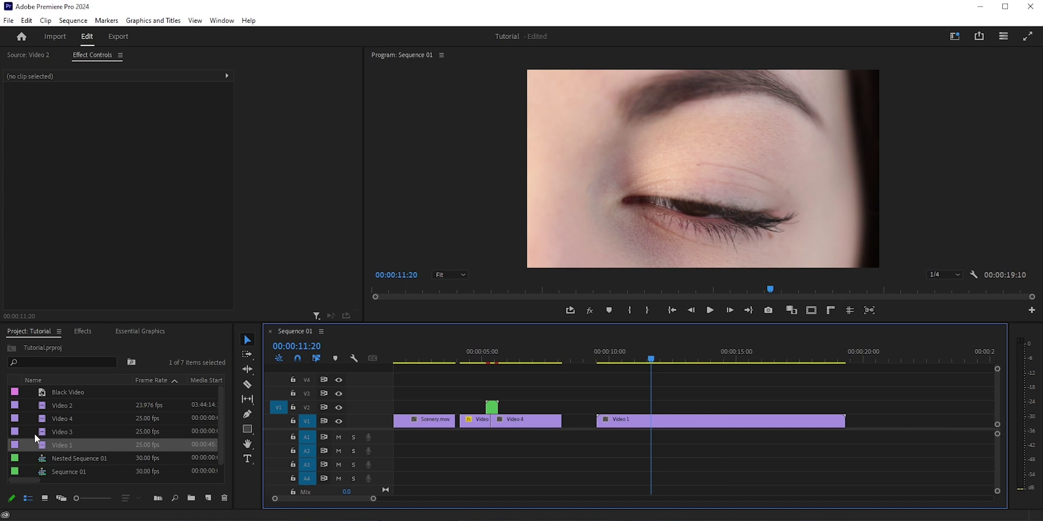
pyautogui.moveTo(42, 412); pyautogui.dragTo(875, 418)
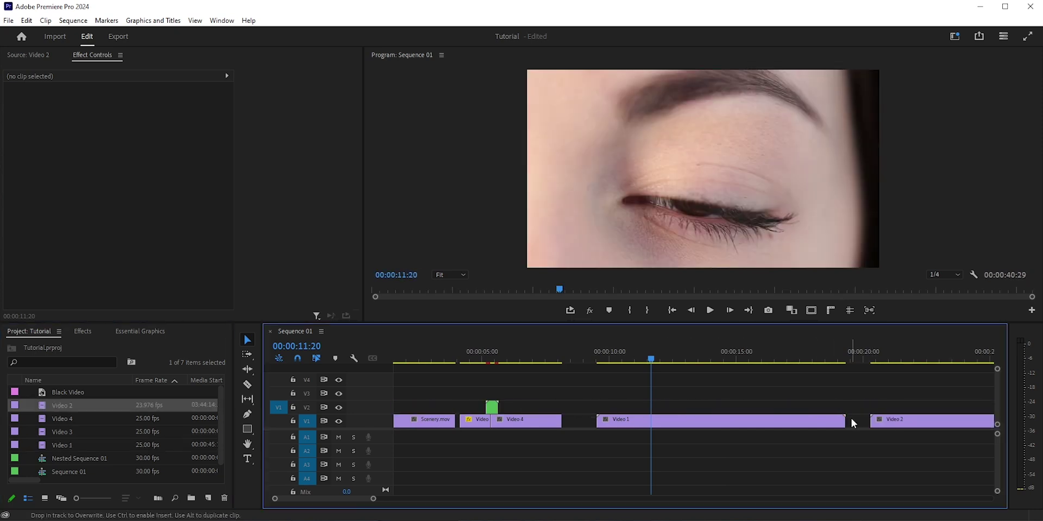
pyautogui.moveTo(663, 367); pyautogui.dragTo(702, 421)
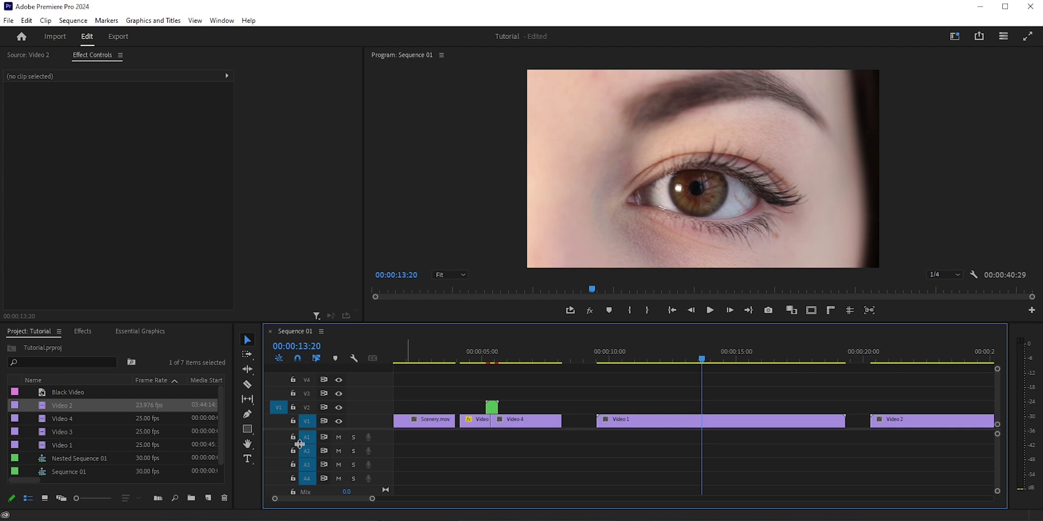
# Drag the Black Video project item onto V2 directly above Video 1, at the closed-eye frame.
pyautogui.click(49, 394)
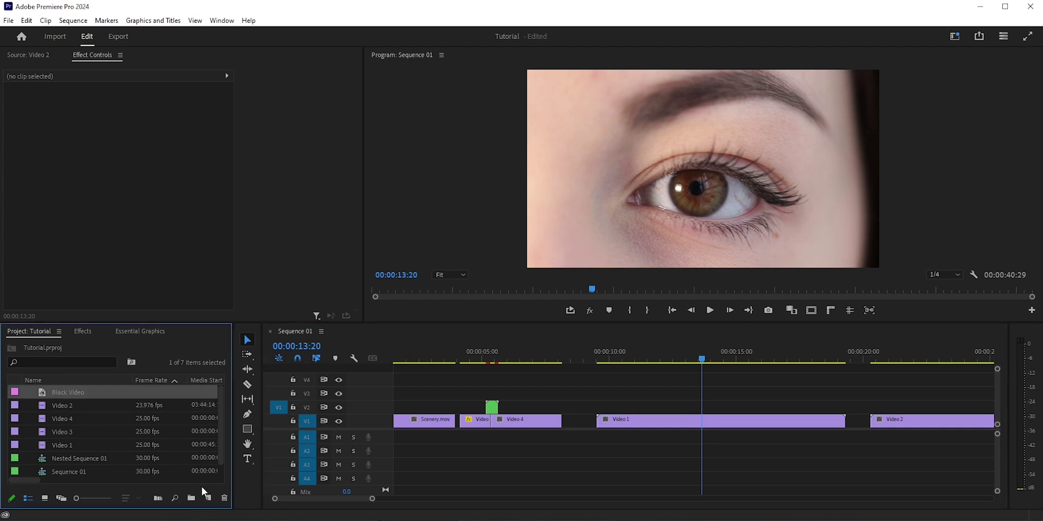
pyautogui.click(208, 499)
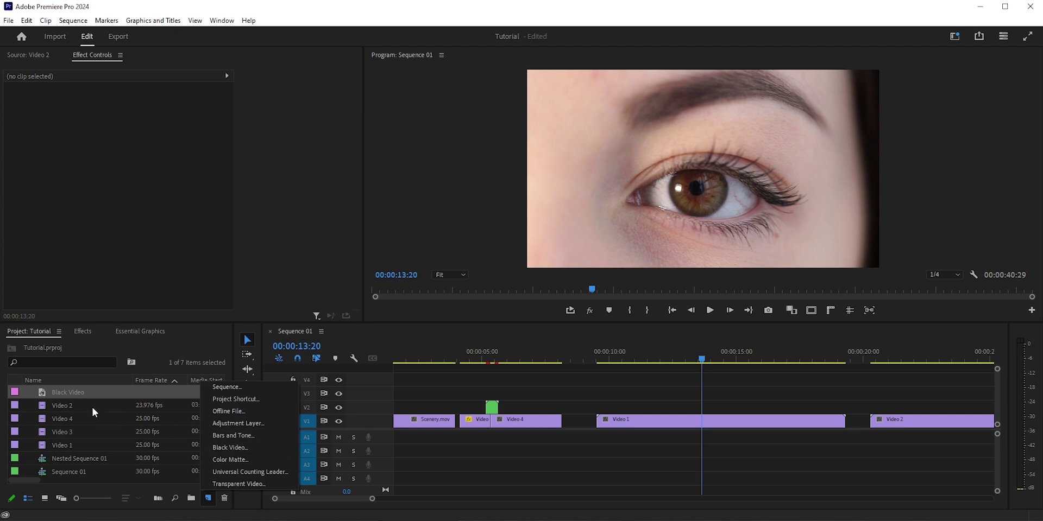
pyautogui.click(43, 398)
pyautogui.moveTo(170, 397); pyautogui.dragTo(682, 408)
pyautogui.moveTo(695, 359); pyautogui.dragTo(642, 375)
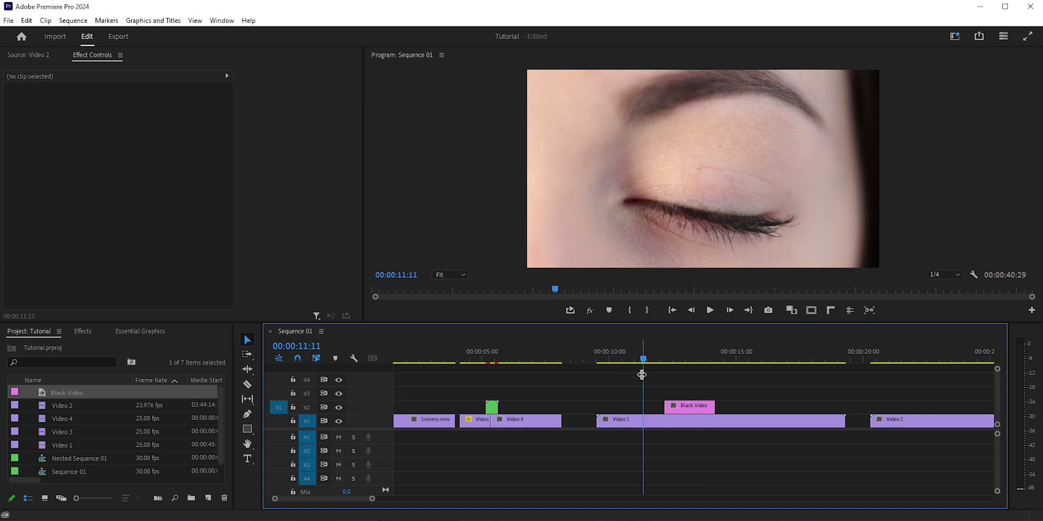
# Search the Effects panel for 'barn' to reveal Barn Doors under Wipe.
pyautogui.click(86, 331)
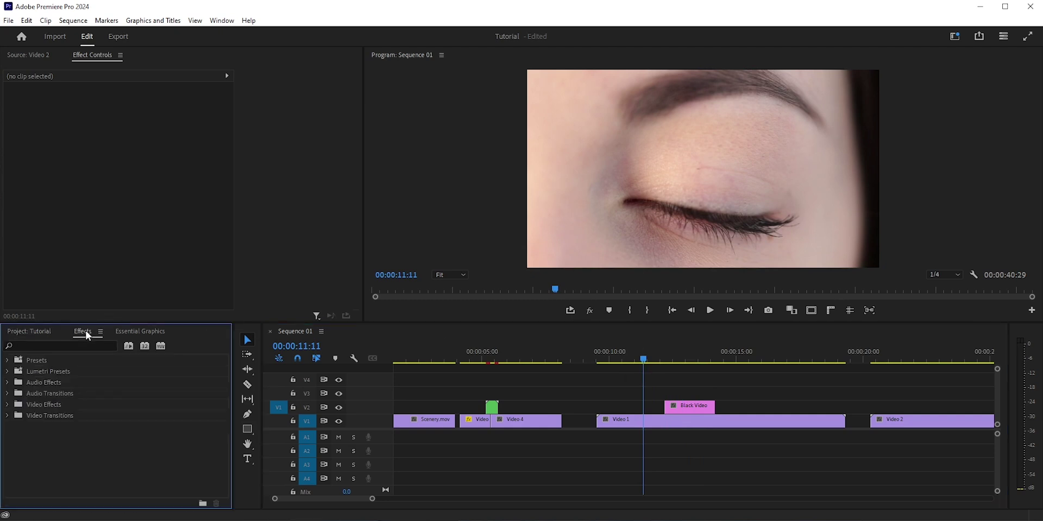
pyautogui.click(77, 342)
pyautogui.write('barn')
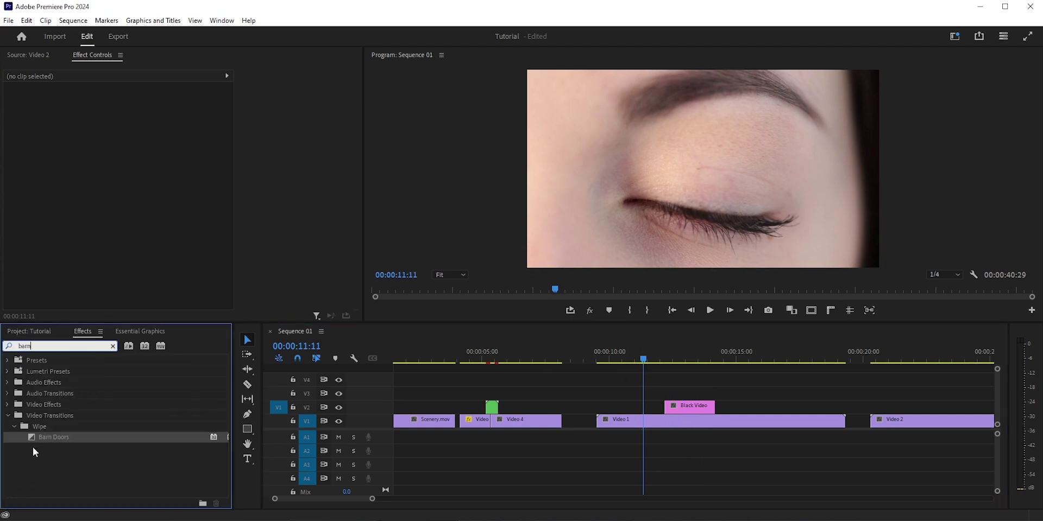
pyautogui.click(34, 429)
# Drop Barn Doors onto the start and end of the Black Video clip, zooming the timeline.
pyautogui.moveTo(48, 438); pyautogui.dragTo(631, 379)
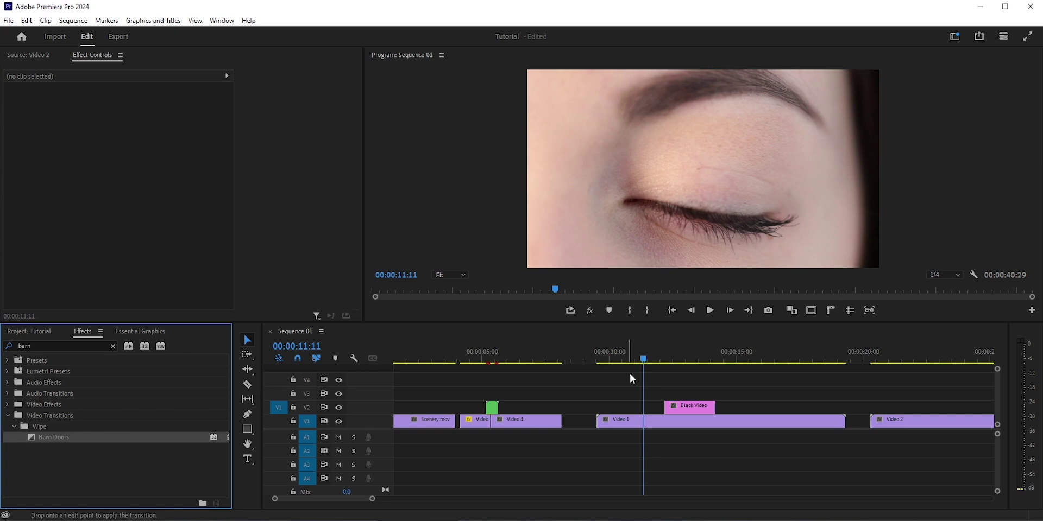
pyautogui.moveTo(668, 408); pyautogui.dragTo(719, 417)
pyautogui.scroll(3, 686, 441)
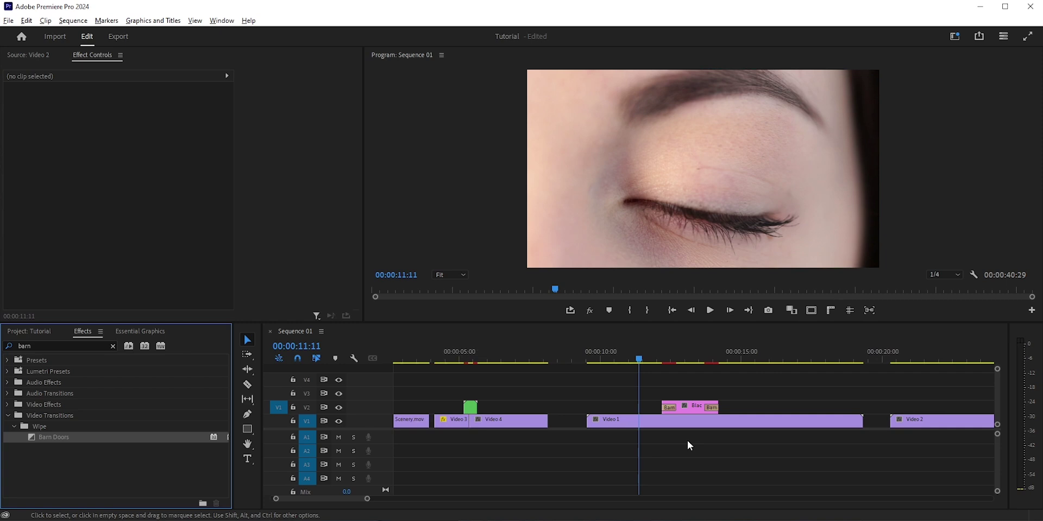
pyautogui.scroll(2, 689, 441)
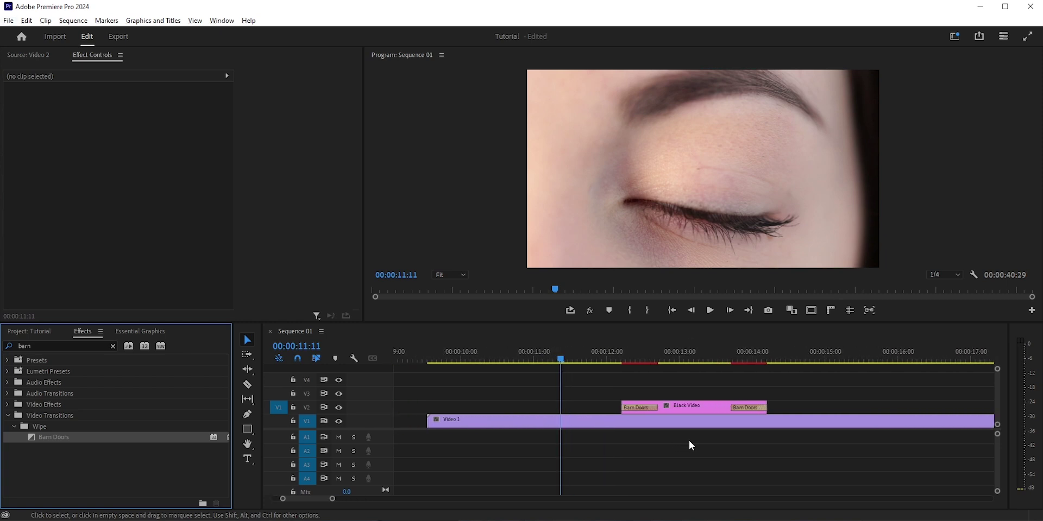
pyautogui.scroll(-2, 688, 441)
pyautogui.scroll(1, 689, 441)
pyautogui.scroll(3, 689, 441)
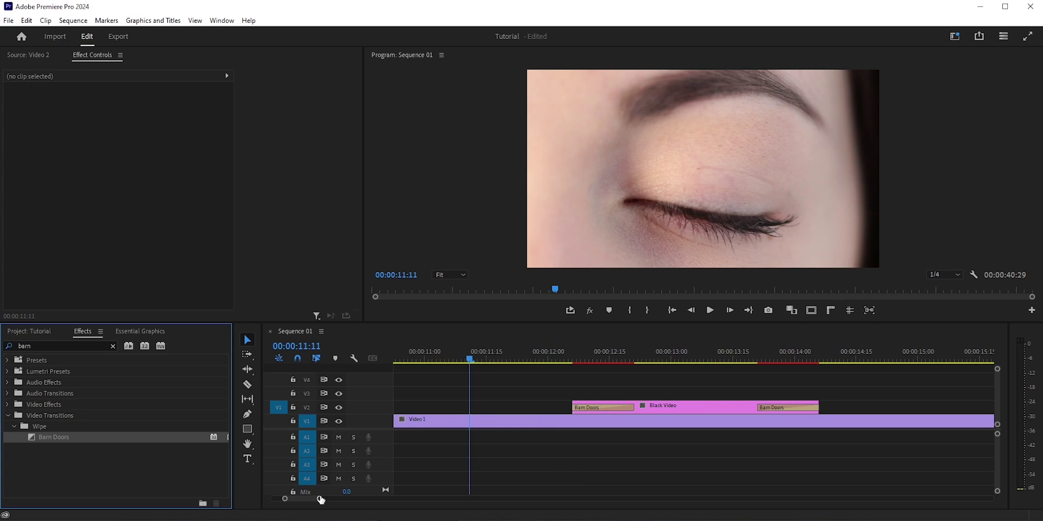
pyautogui.scroll(-4, 321, 500)
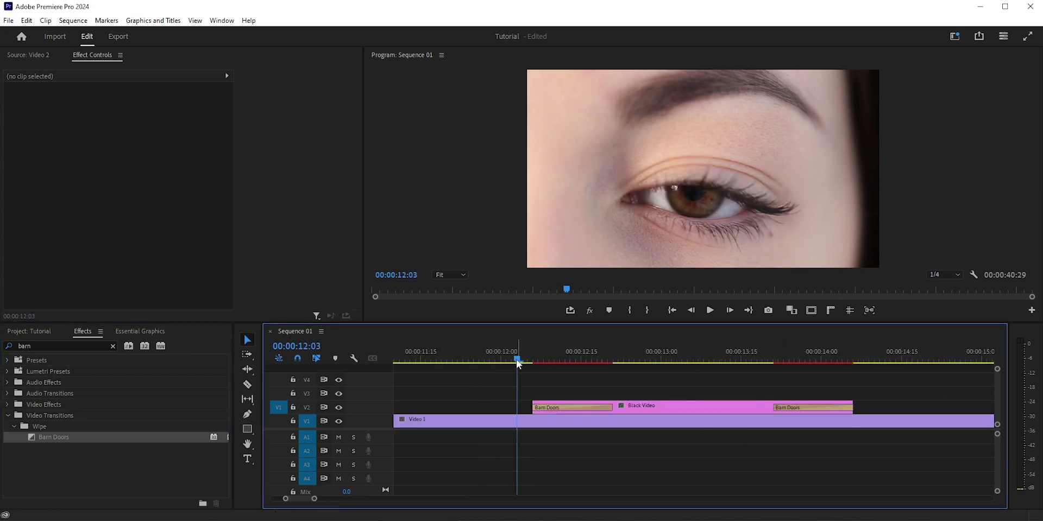
# Make the opening Barn Doors wipe horizontally and enable Reverse on it.
pyautogui.moveTo(516, 360); pyautogui.dragTo(555, 374)
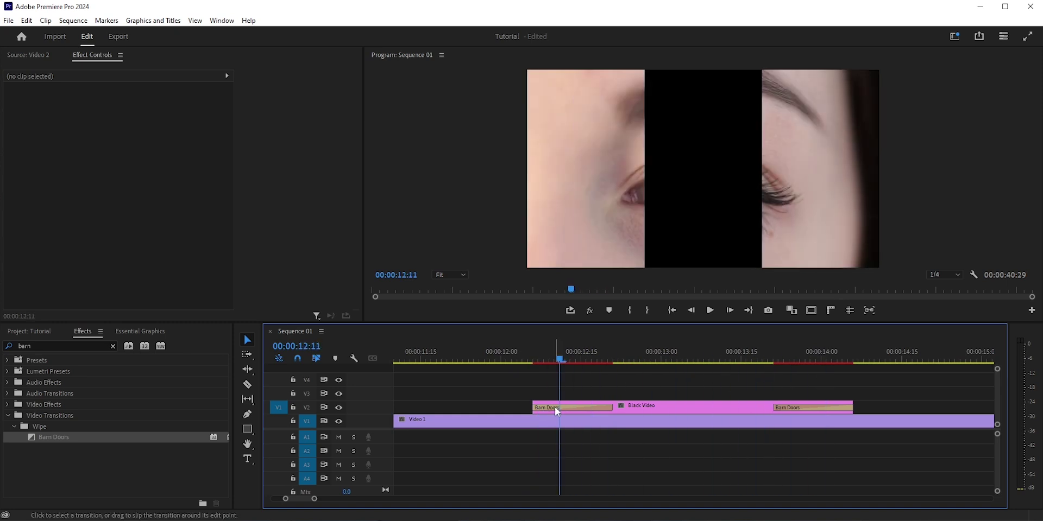
pyautogui.click(556, 412)
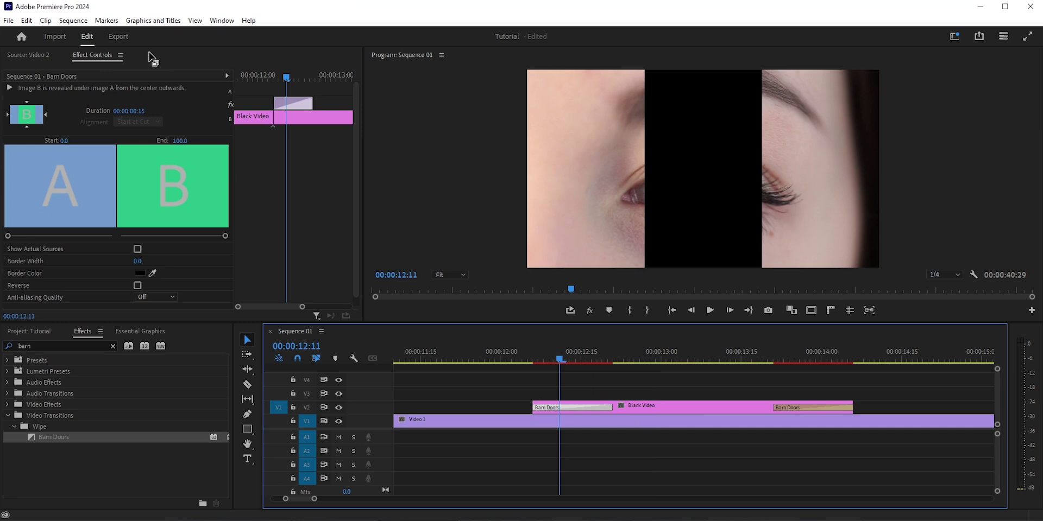
pyautogui.click(220, 22)
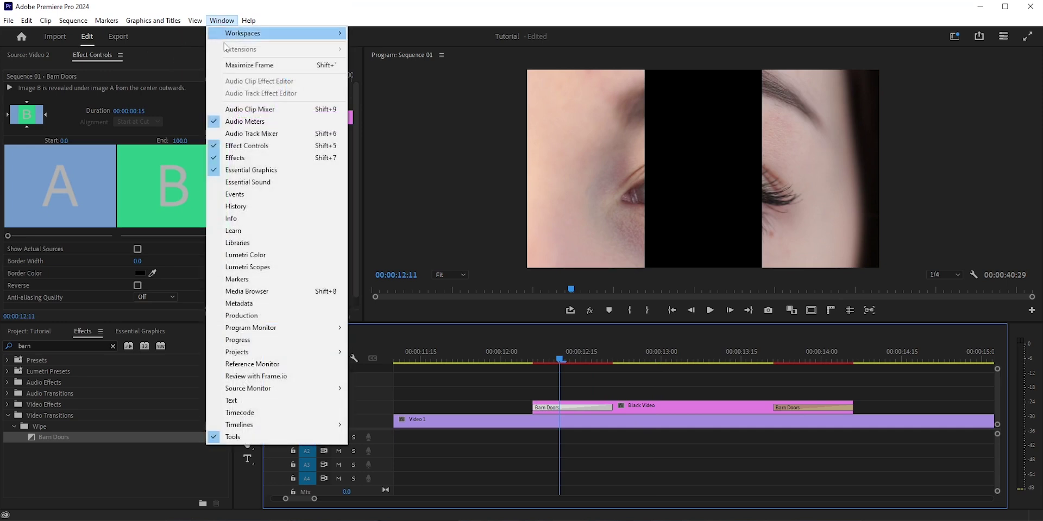
pyautogui.click(227, 19)
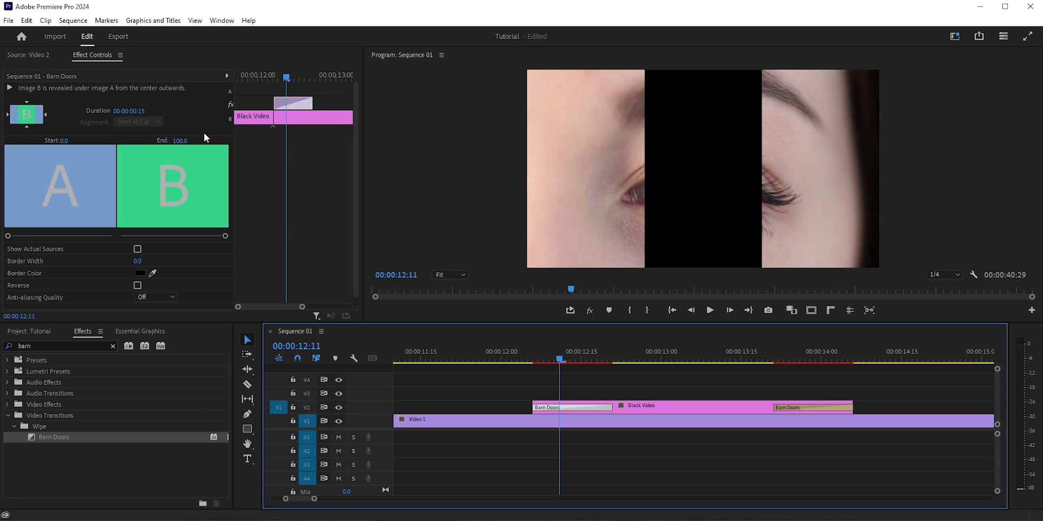
pyautogui.click(26, 126)
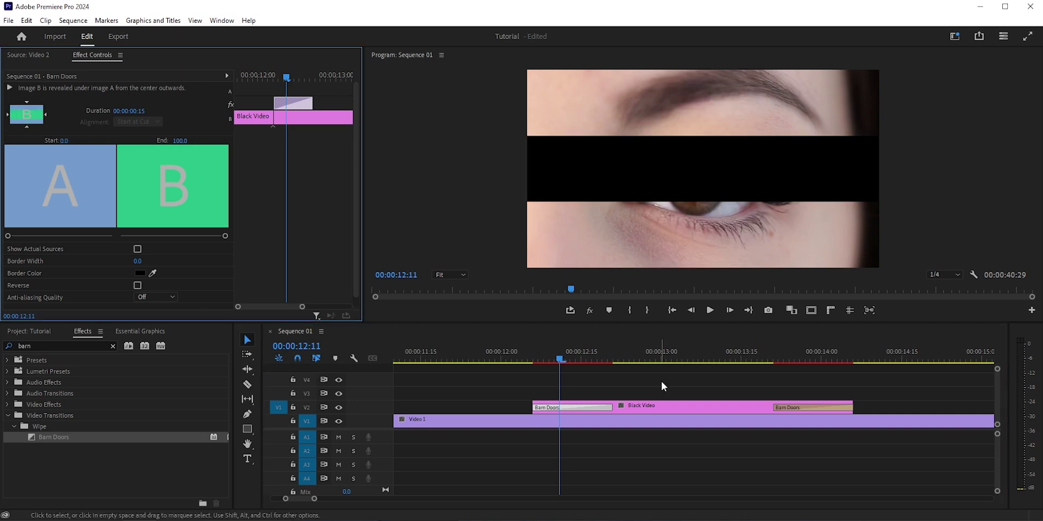
pyautogui.moveTo(560, 359)
pyautogui.mouseDown()
pyautogui.moveTo(539, 361)
pyautogui.moveTo(570, 361)
pyautogui.mouseUp()
pyautogui.click(138, 285)
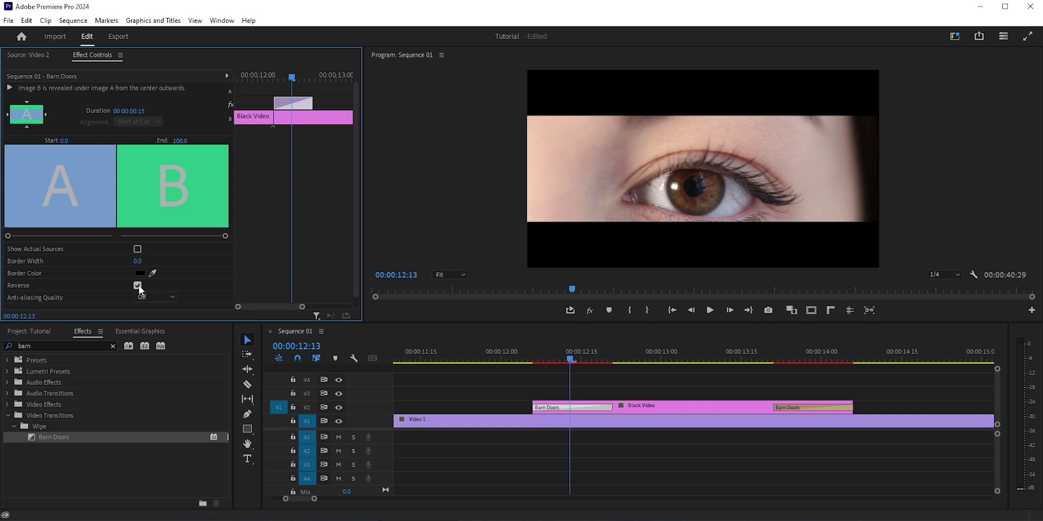
pyautogui.click(529, 361)
# Make the closing Barn Doors wipe horizontally too and preview around the cut.
pyautogui.moveTo(533, 363); pyautogui.dragTo(805, 363)
pyautogui.click(788, 406)
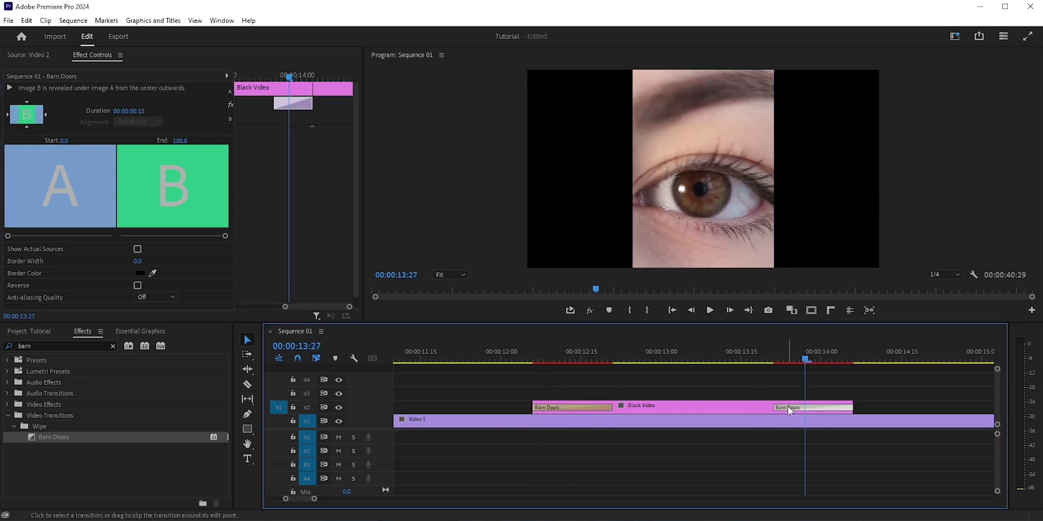
pyautogui.click(27, 128)
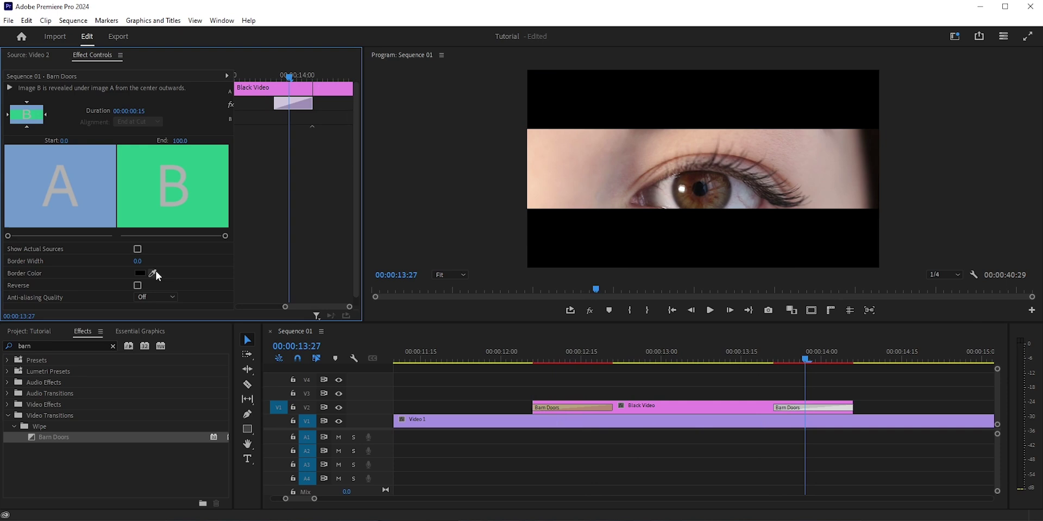
pyautogui.moveTo(815, 362); pyautogui.dragTo(549, 382)
# Shorten both Barn Doors transitions to 4 frames each.
pyautogui.press('Right')
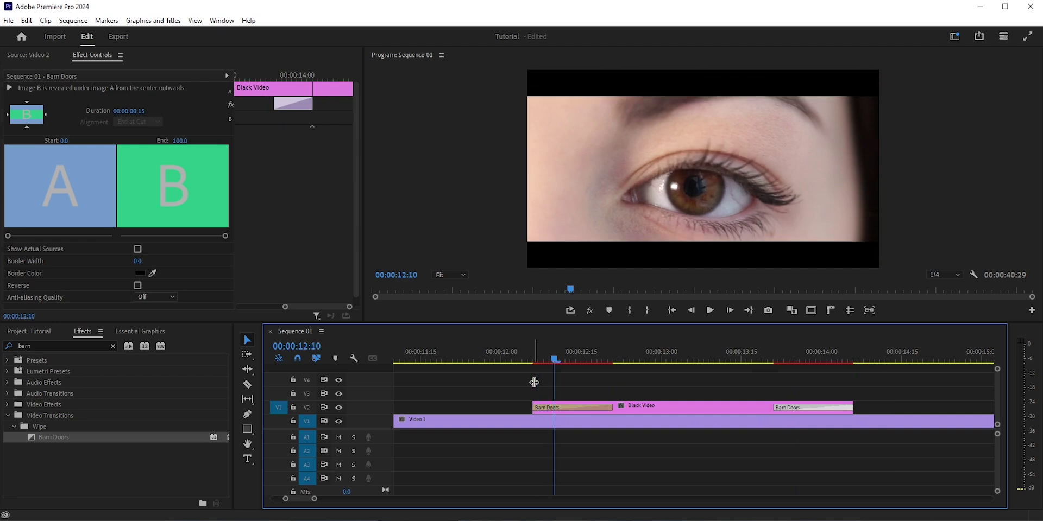
pyautogui.moveTo(612, 407); pyautogui.dragTo(555, 409)
pyautogui.moveTo(597, 360); pyautogui.dragTo(853, 371)
pyautogui.click(802, 407)
pyautogui.press('Left')
pyautogui.press('Left')
pyautogui.press('Left')
pyautogui.press('Left')
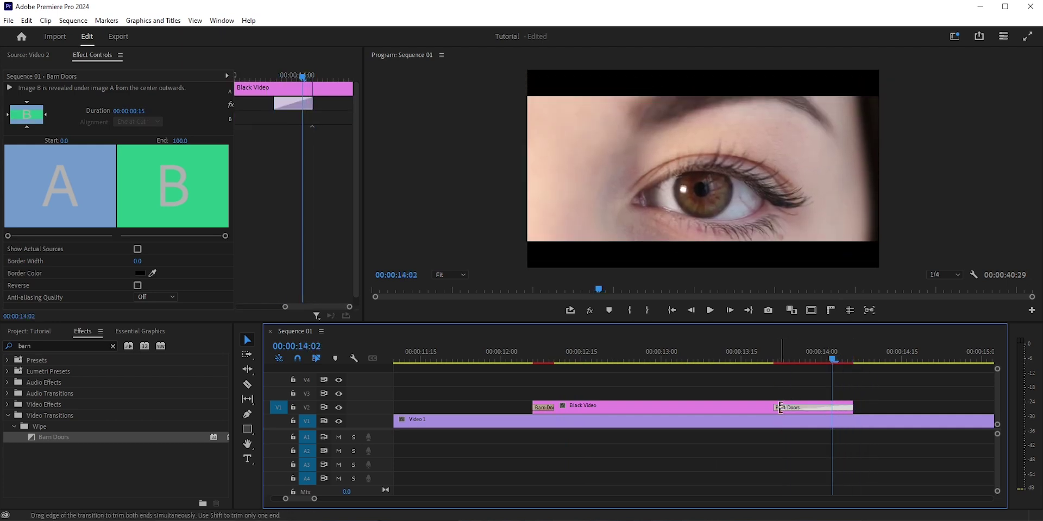
pyautogui.moveTo(775, 408); pyautogui.dragTo(830, 409)
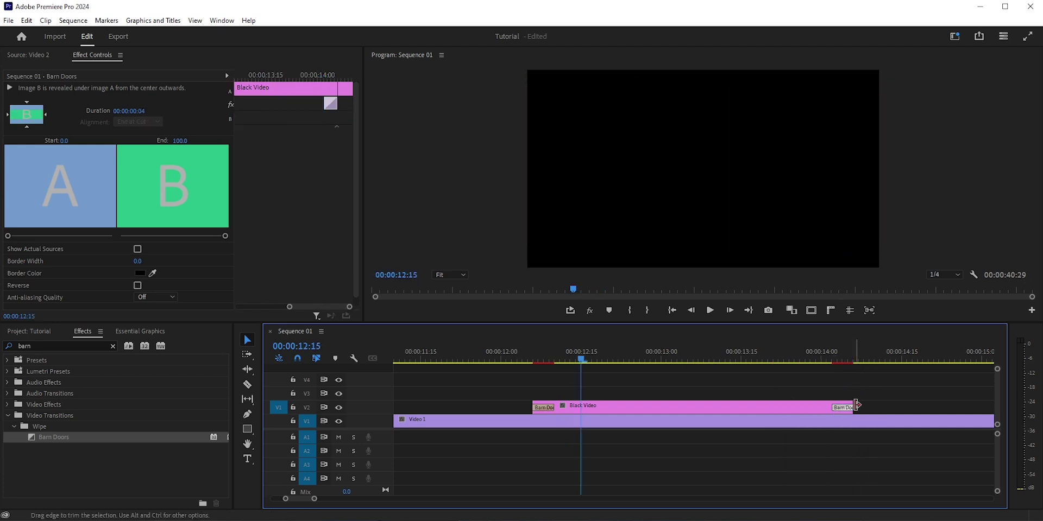
# Trim the Black Video clip to end near 00:00:12:15 and play back the blink.
pyautogui.moveTo(857, 404); pyautogui.dragTo(605, 408)
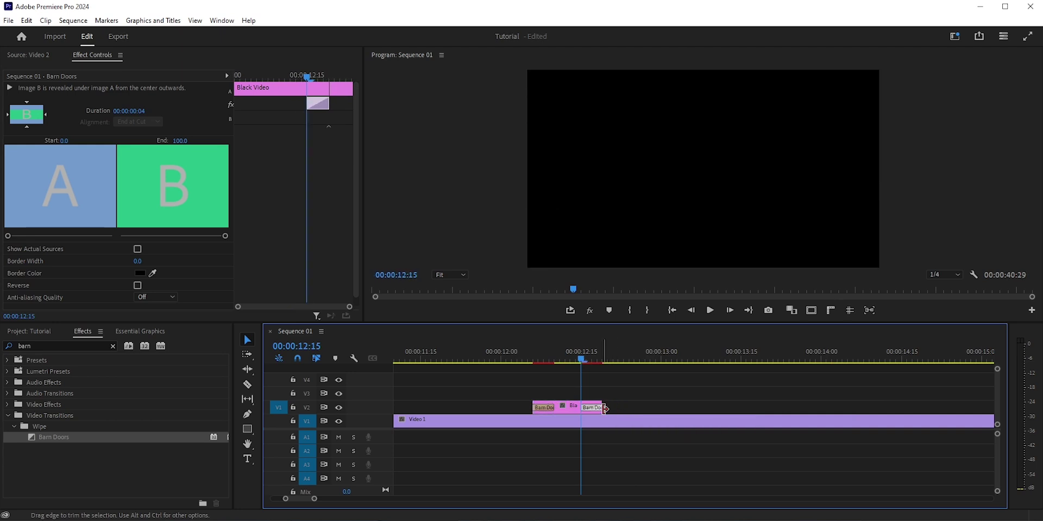
pyautogui.moveTo(581, 360); pyautogui.dragTo(516, 370)
pyautogui.press('space')
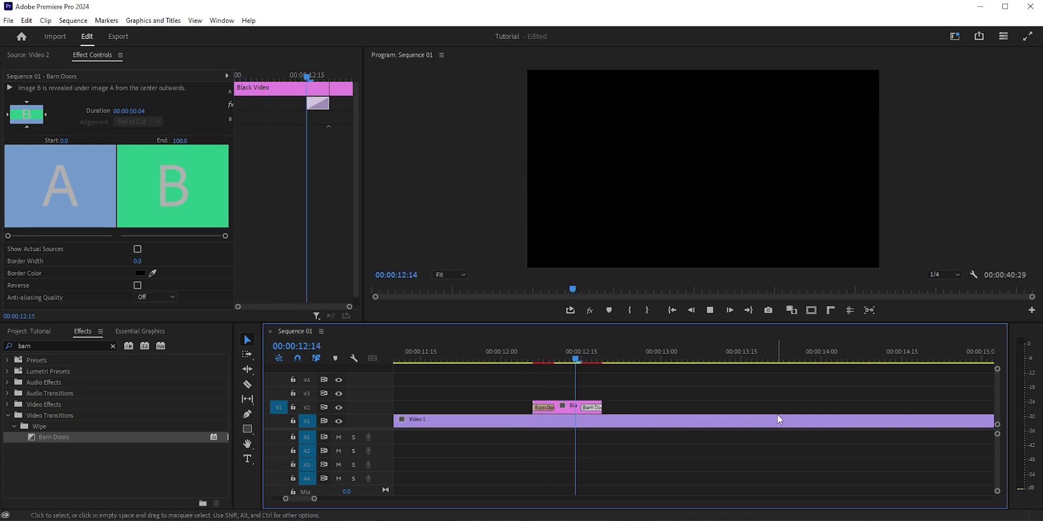
pyautogui.press('space')
pyautogui.moveTo(617, 366); pyautogui.dragTo(544, 375)
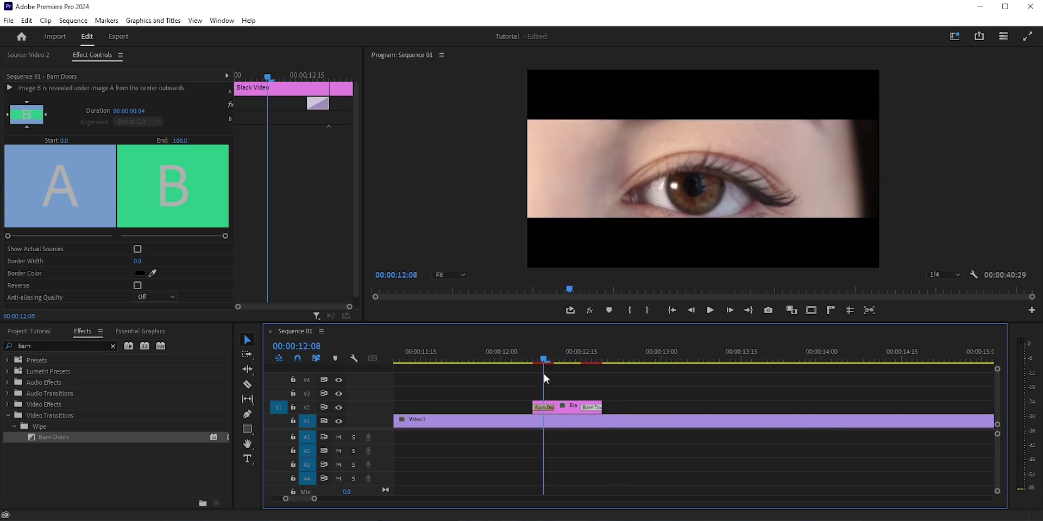
# Try a Gaussian Blur at 190 on the Black Video clip, then delete it.
pyautogui.click(567, 405)
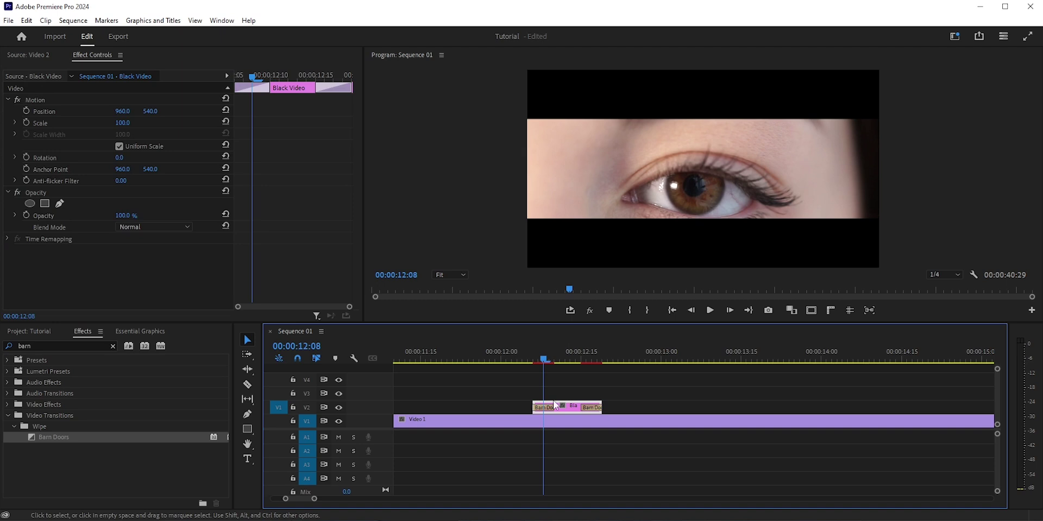
pyautogui.click(113, 346)
pyautogui.click(80, 345)
pyautogui.write('gauss')
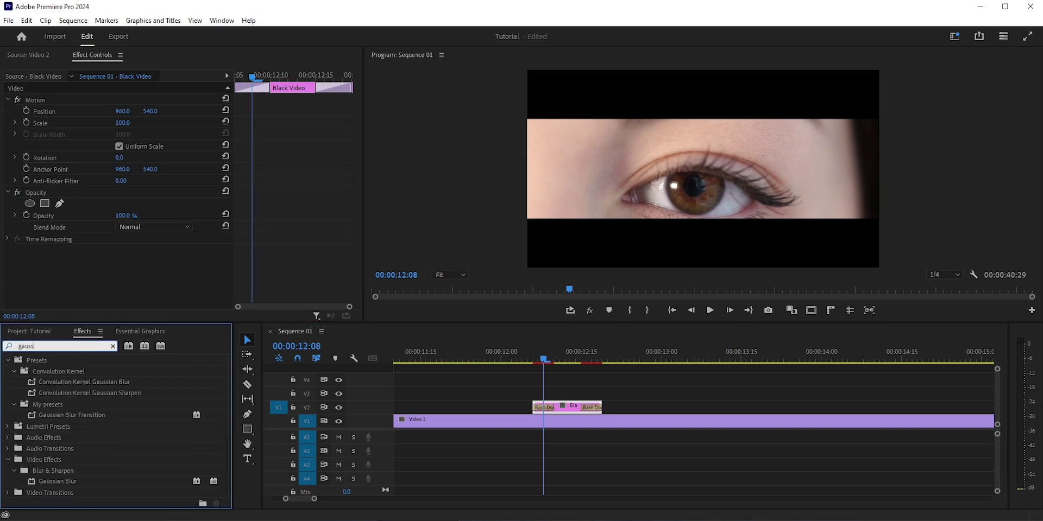
pyautogui.moveTo(66, 481); pyautogui.dragTo(574, 408)
pyautogui.moveTo(119, 274); pyautogui.dragTo(222, 273)
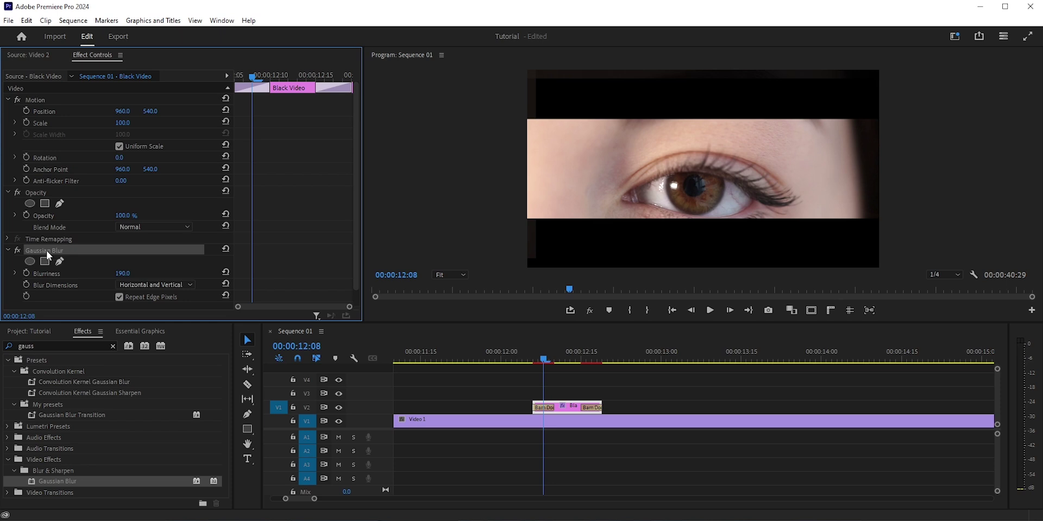
pyautogui.press('Delete')
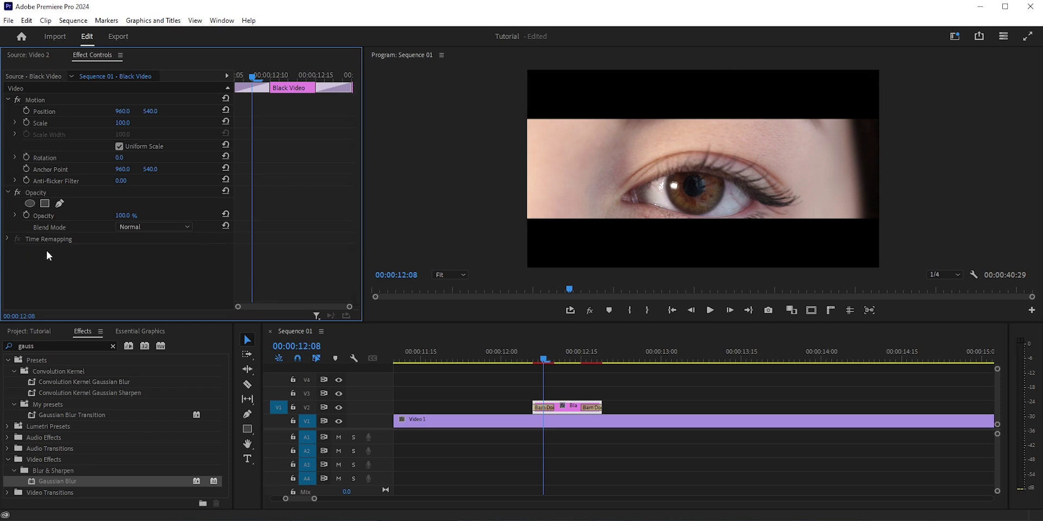
# Nest the Black Video clip as Nested Sequence 02.
pyautogui.rightClick(568, 407)
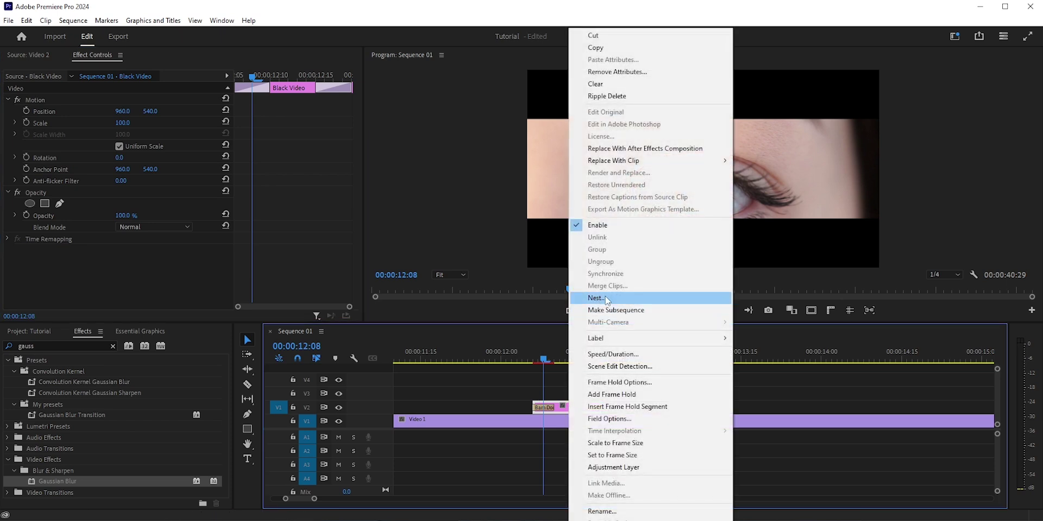
pyautogui.click(608, 298)
pyautogui.click(499, 280)
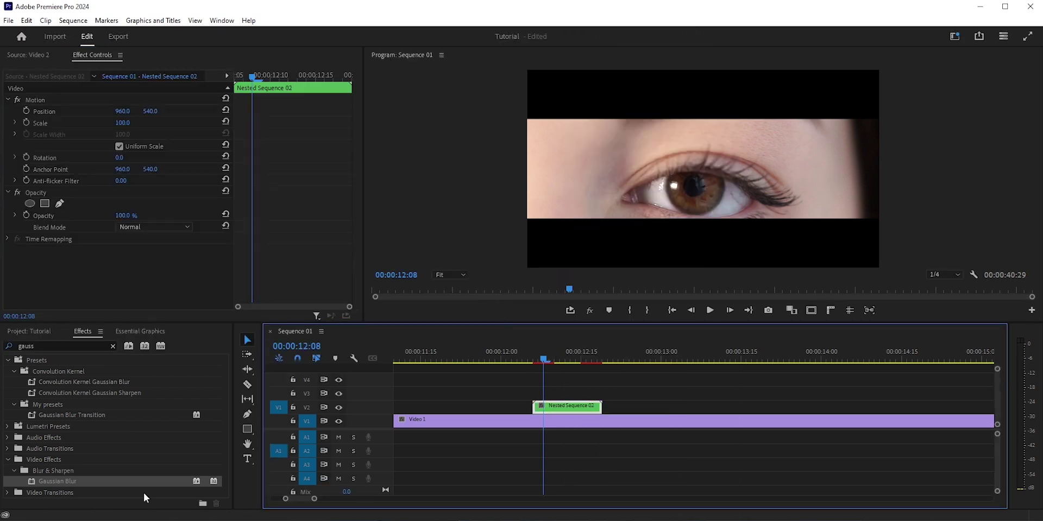
# Give Nested Sequence 02 a Gaussian Blur of 113 with Repeat Edge Pixels kept on.
pyautogui.moveTo(152, 481); pyautogui.dragTo(549, 408)
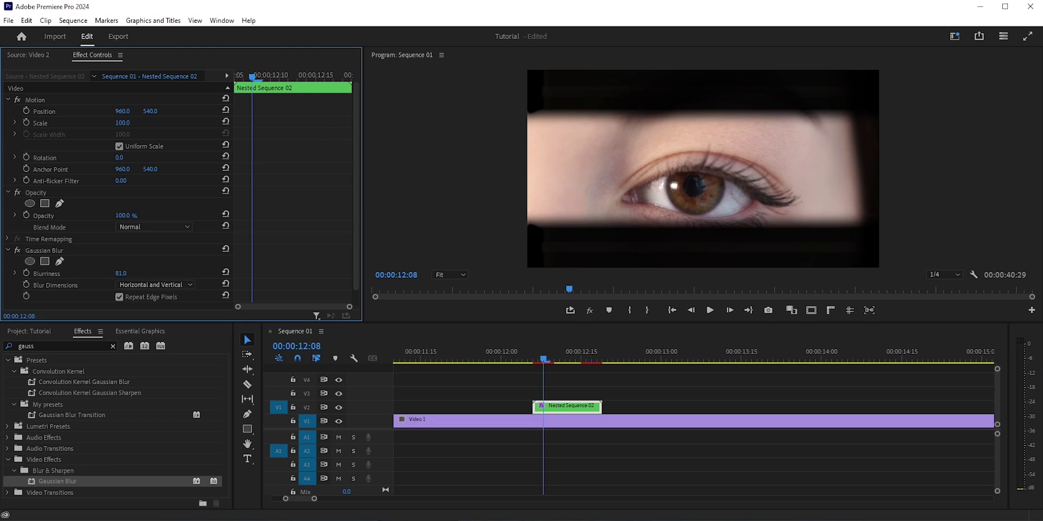
pyautogui.moveTo(121, 273); pyautogui.dragTo(132, 273)
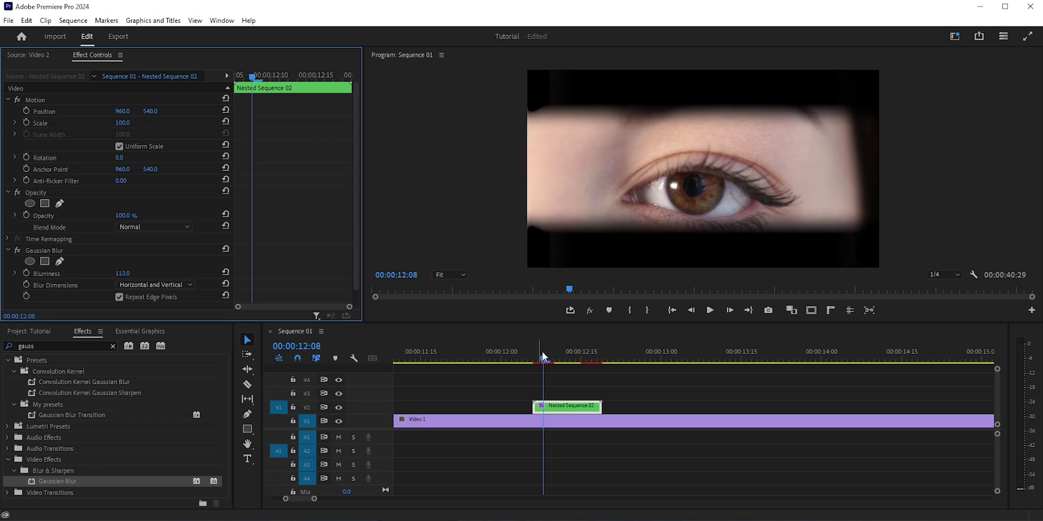
pyautogui.moveTo(543, 355); pyautogui.dragTo(549, 352)
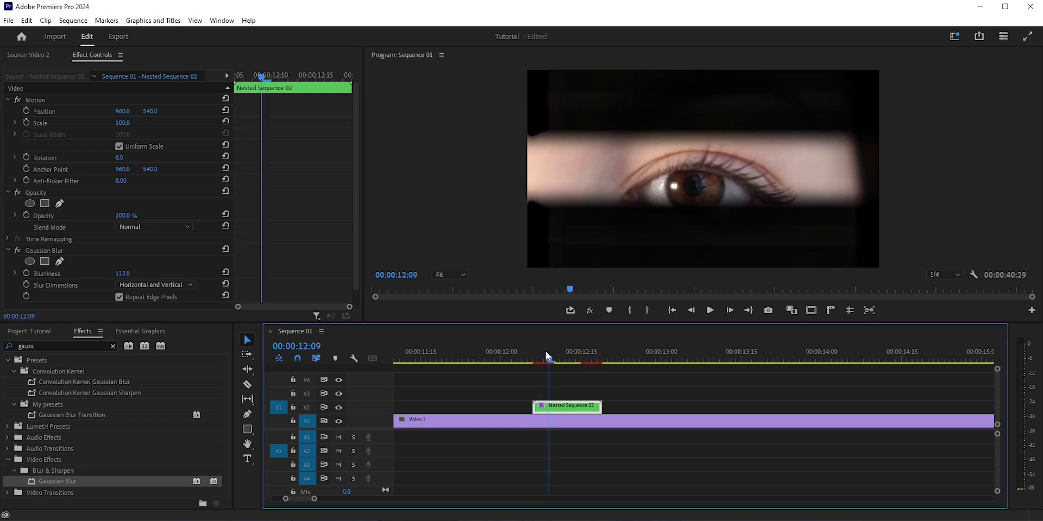
pyautogui.click(119, 298)
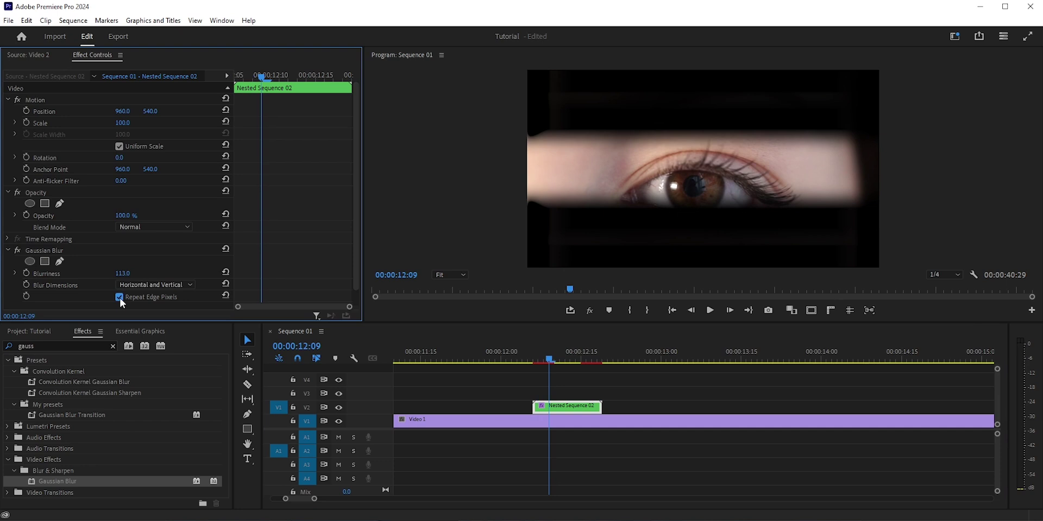
pyautogui.click(119, 299)
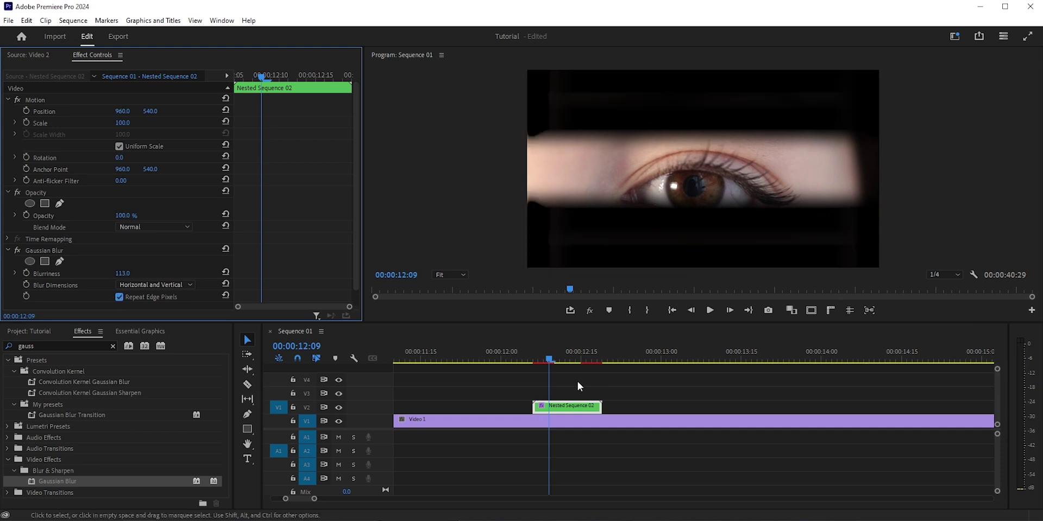
pyautogui.moveTo(548, 358); pyautogui.dragTo(527, 360)
# Play the blink and move the nested clip later, to about 18:14.
pyautogui.press('space')
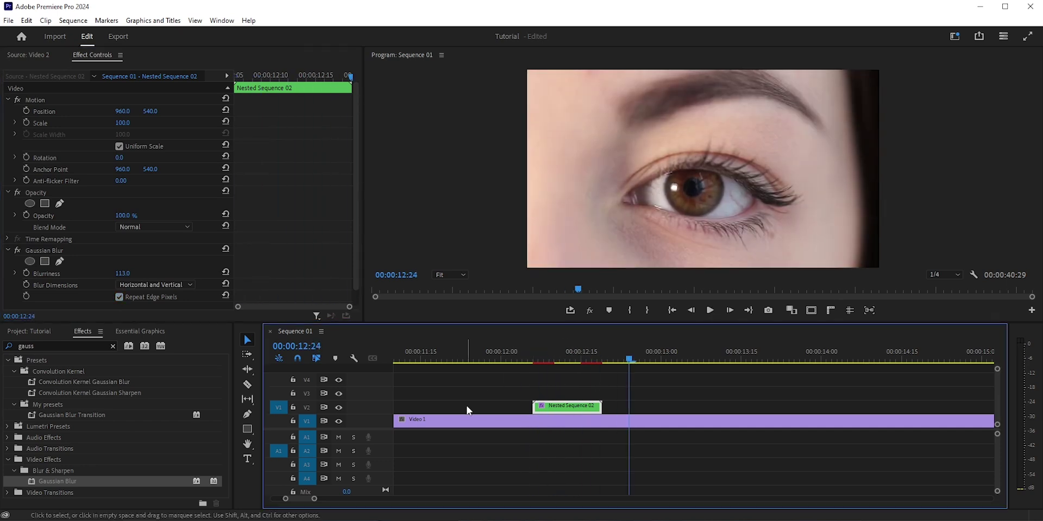
pyautogui.scroll(-6, 601, 437)
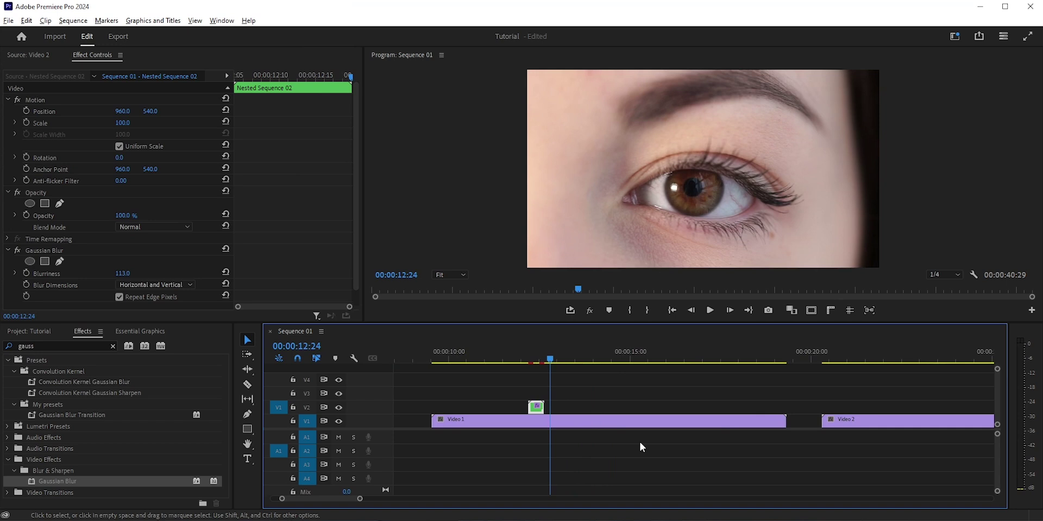
pyautogui.moveTo(538, 408); pyautogui.dragTo(763, 409)
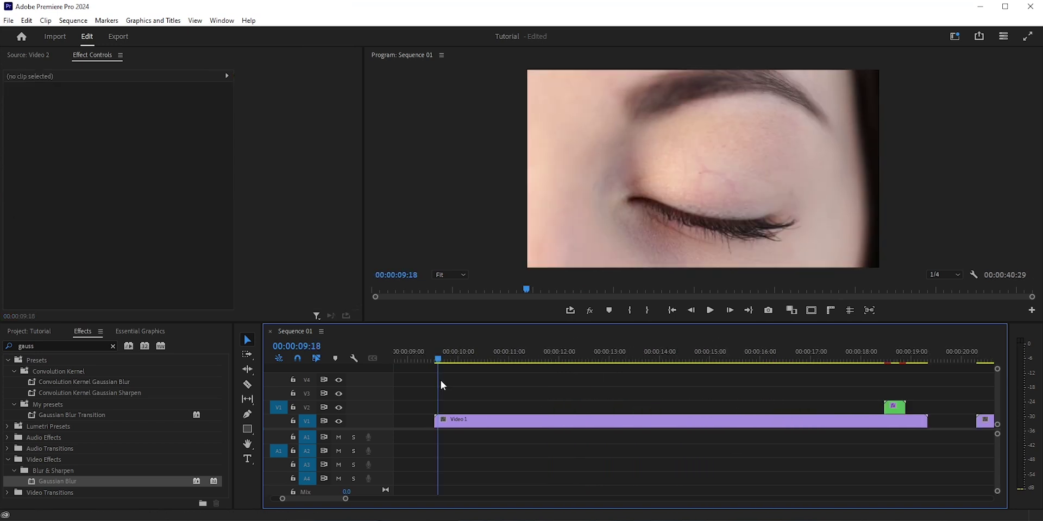
pyautogui.moveTo(441, 380); pyautogui.dragTo(593, 371)
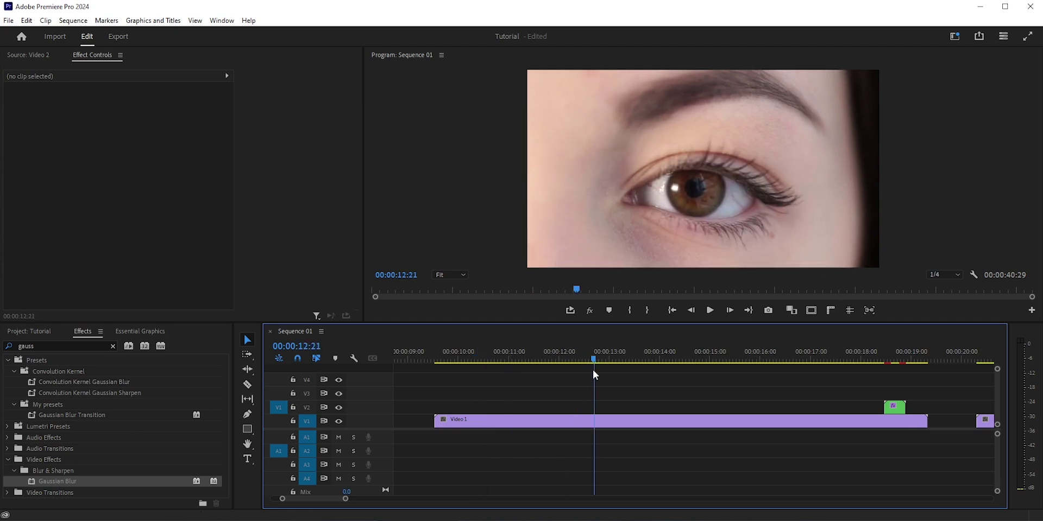
# Enable Reverse Speed on Video 1 in Speed/Duration, keeping 100% speed.
pyautogui.click(582, 424)
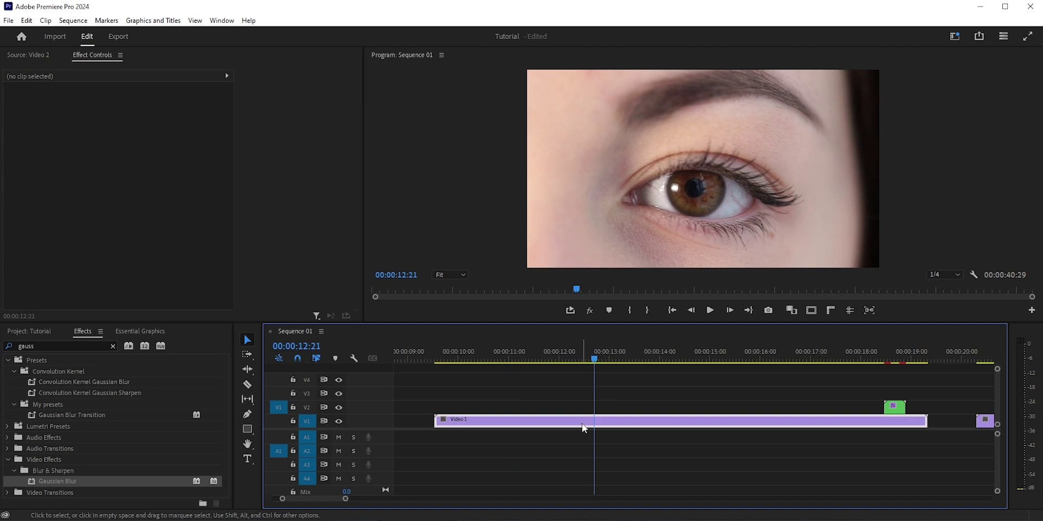
pyautogui.rightClick(582, 427)
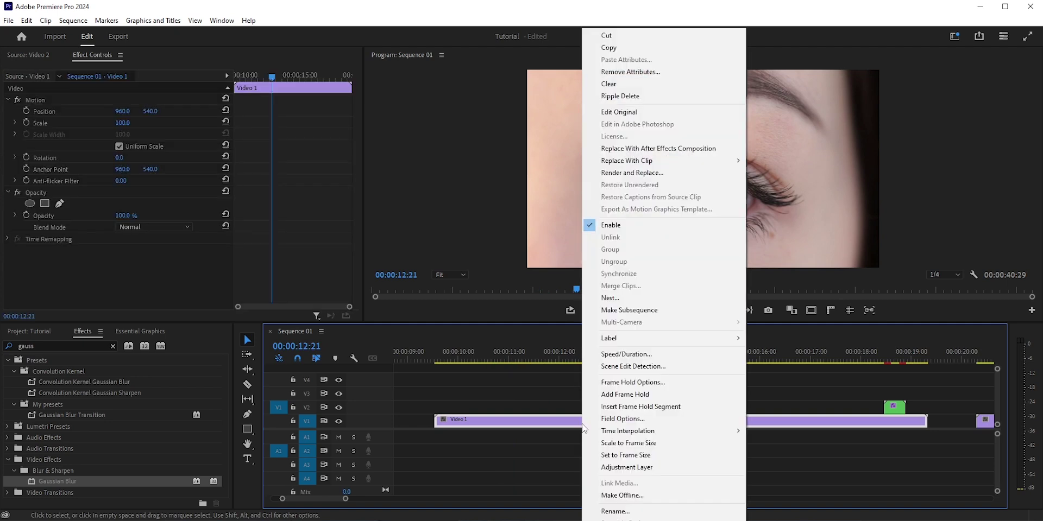
pyautogui.click(602, 354)
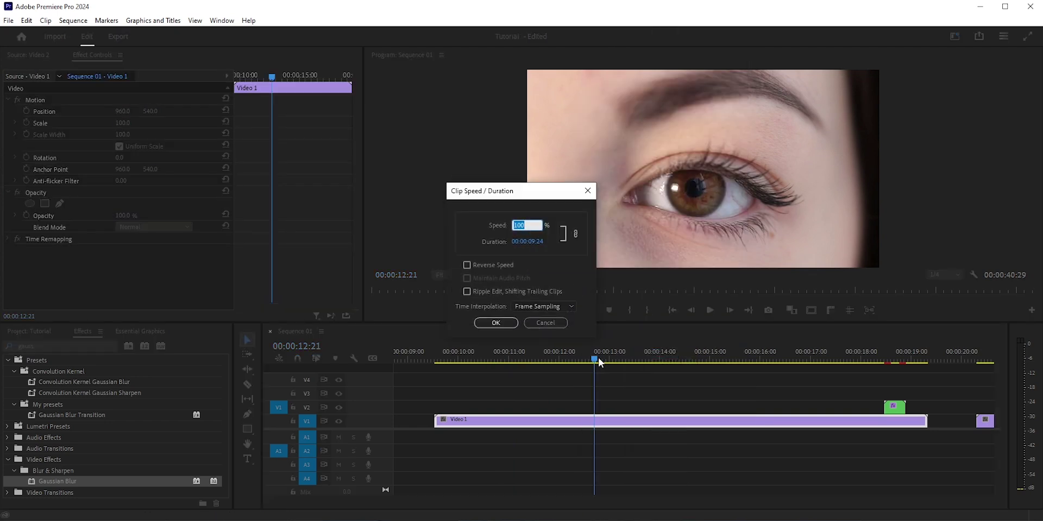
pyautogui.click(496, 322)
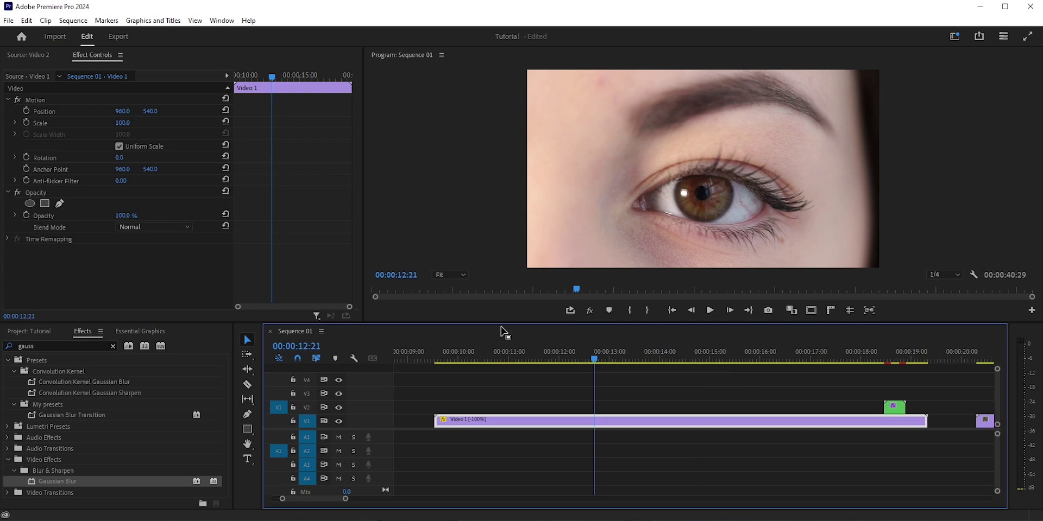
pyautogui.click(527, 359)
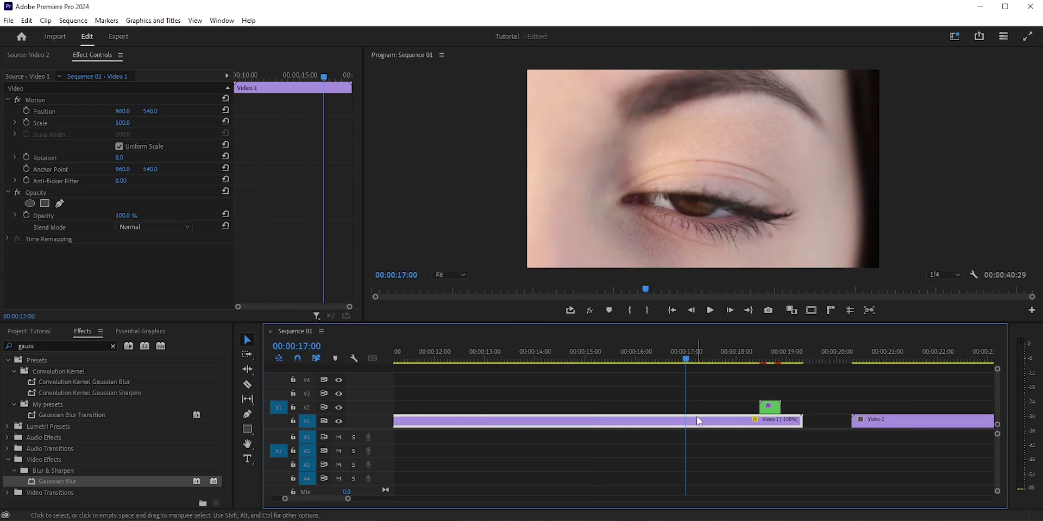
# Cut Video 1 at the playhead and delete the leftover tail.
pyautogui.press('c')
pyautogui.click(687, 421)
pyautogui.press('v')
pyautogui.click(700, 424)
pyautogui.press('Delete')
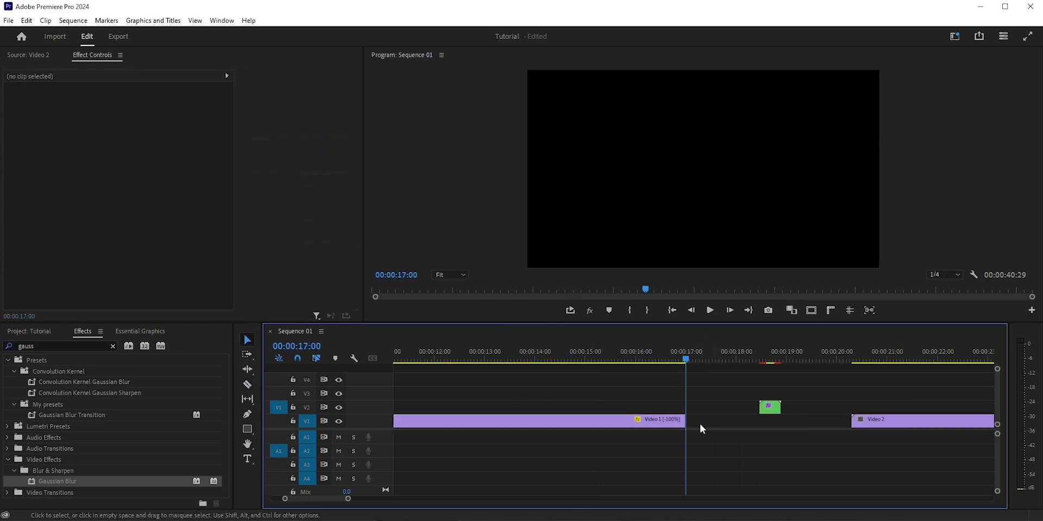
# Move the blurred nested clip to Video 1's end and slide Video 2 left to meet it.
pyautogui.press('c')
pyautogui.scroll(3, 679, 425)
pyautogui.moveTo(905, 414); pyautogui.dragTo(691, 413)
pyautogui.scroll(-1, 641, 392)
pyautogui.scroll(-3, 638, 386)
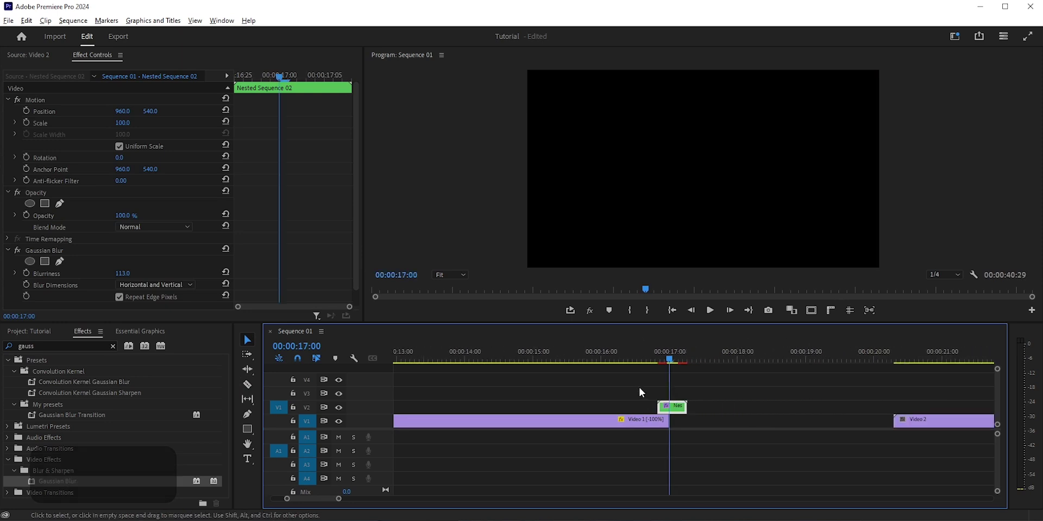
pyautogui.moveTo(629, 361); pyautogui.dragTo(657, 363)
pyautogui.moveTo(722, 426); pyautogui.dragTo(634, 427)
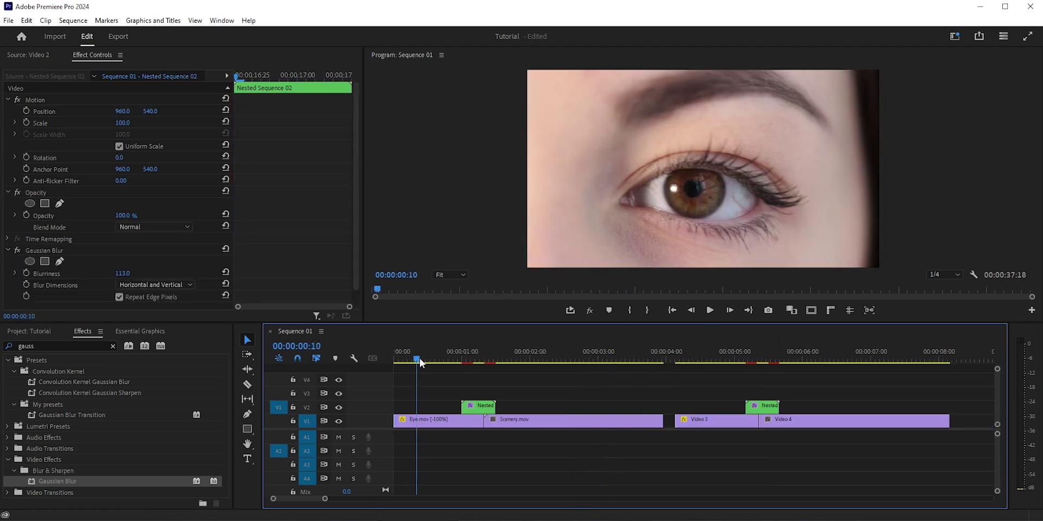
pyautogui.moveTo(414, 359)
pyautogui.mouseDown()
pyautogui.moveTo(486, 358)
pyautogui.moveTo(429, 360)
pyautogui.mouseUp()
# Inspect the Eye.mov and Video 3 clips, then jump to the blink-cut edit point.
pyautogui.click(415, 422)
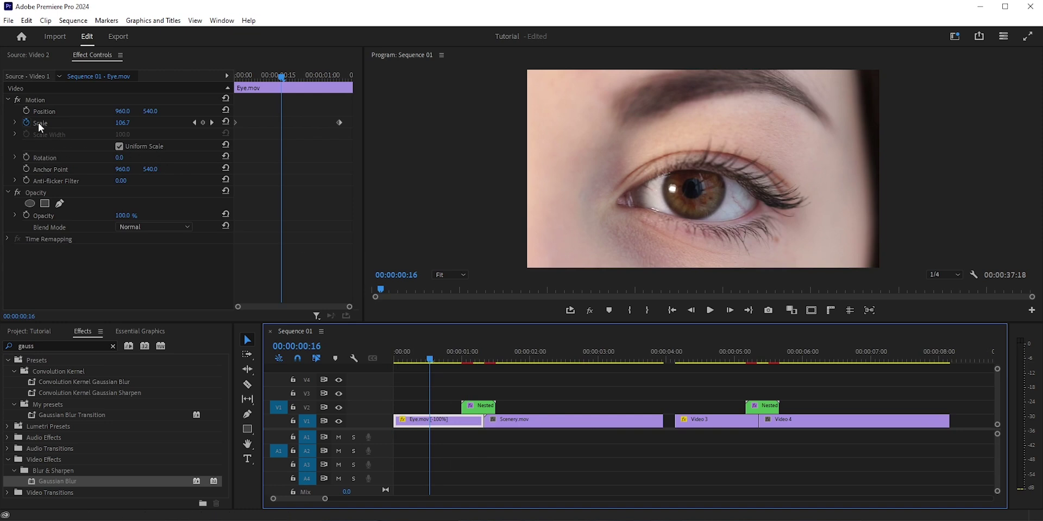
pyautogui.click(698, 359)
pyautogui.click(701, 422)
pyautogui.moveTo(700, 363); pyautogui.dragTo(702, 359)
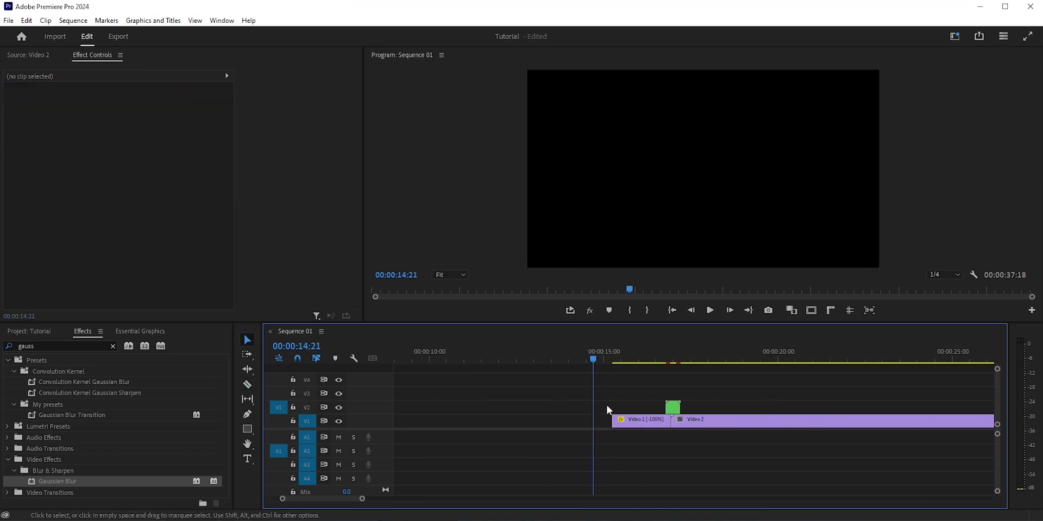
pyautogui.scroll(3, 643, 410)
pyautogui.press('Down')
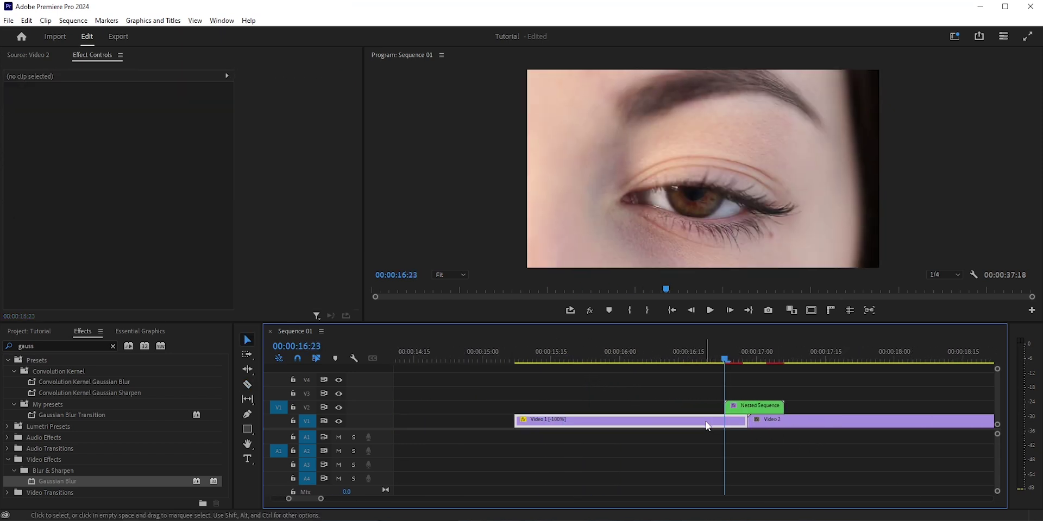
# Keyframe Video 1's Scale at 114 at the cut and 100 a second earlier, then preview.
pyautogui.click(26, 123)
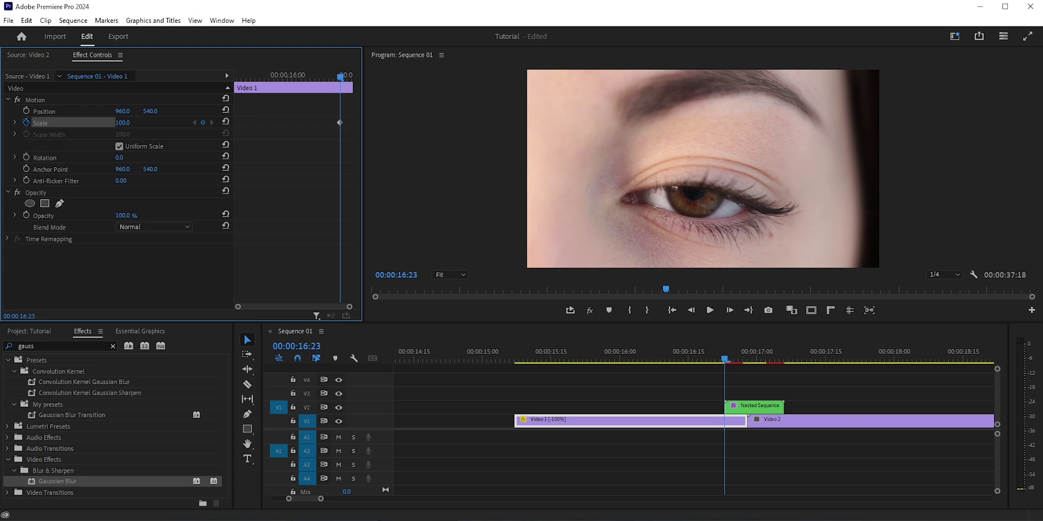
pyautogui.moveTo(123, 123); pyautogui.dragTo(129, 123)
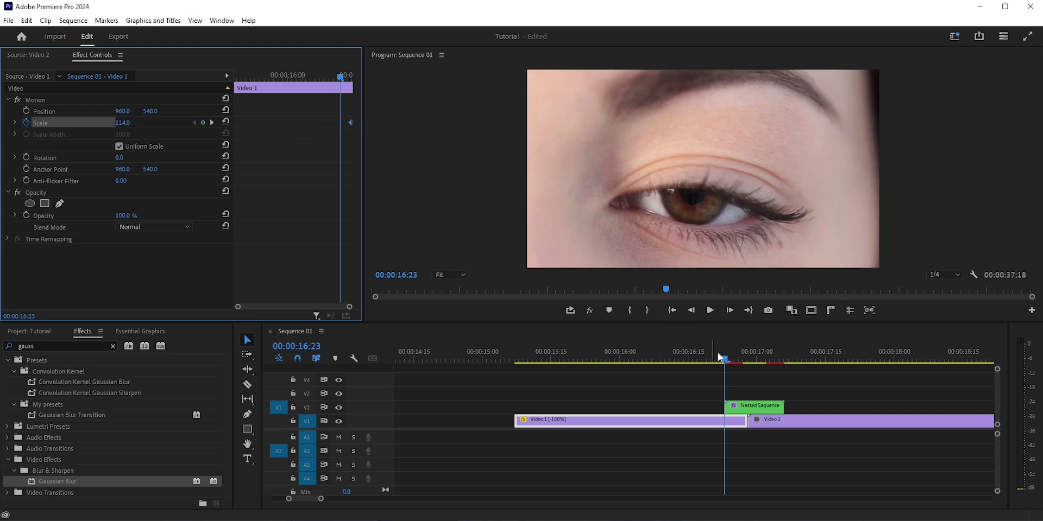
pyautogui.moveTo(719, 358); pyautogui.dragTo(568, 377)
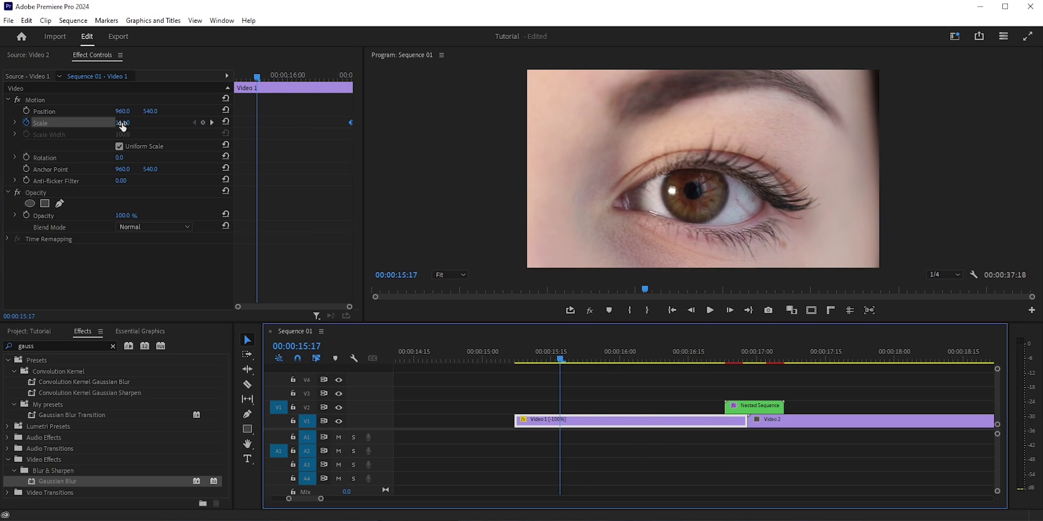
pyautogui.click(122, 124)
pyautogui.write('100')
pyautogui.press('Return')
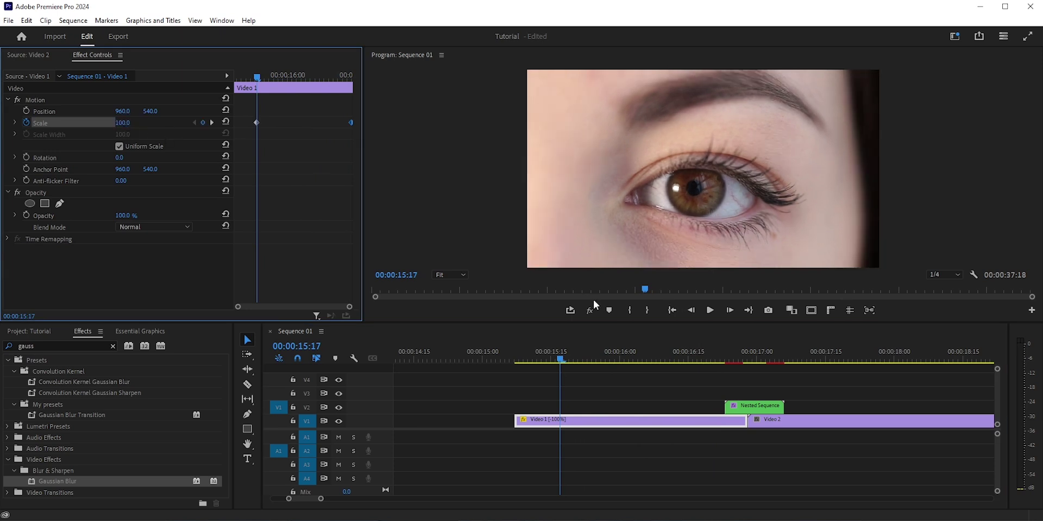
pyautogui.press('space')
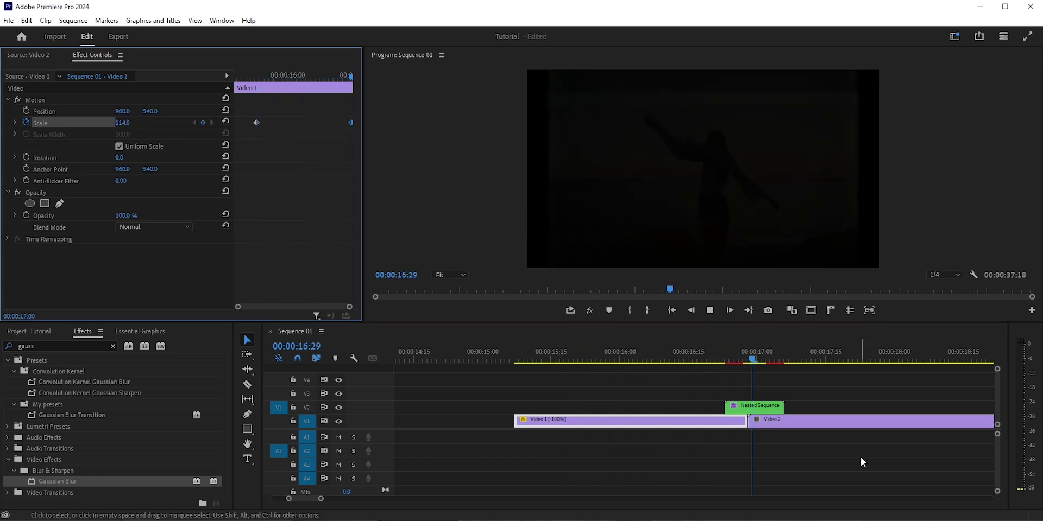
# Apply Ease In to the end Scale keyframe.
pyautogui.moveTo(784, 379); pyautogui.dragTo(674, 379)
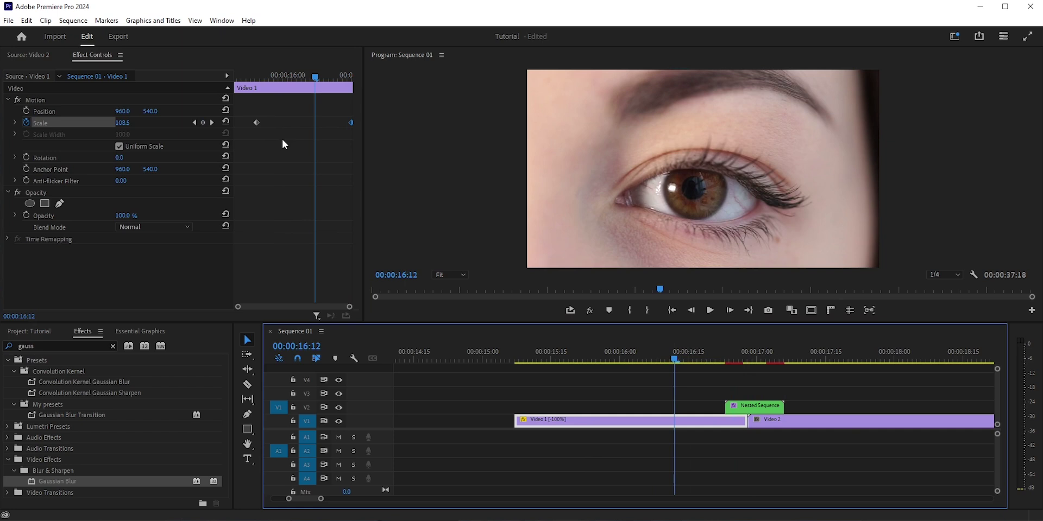
pyautogui.rightClick(351, 123)
pyautogui.click(364, 278)
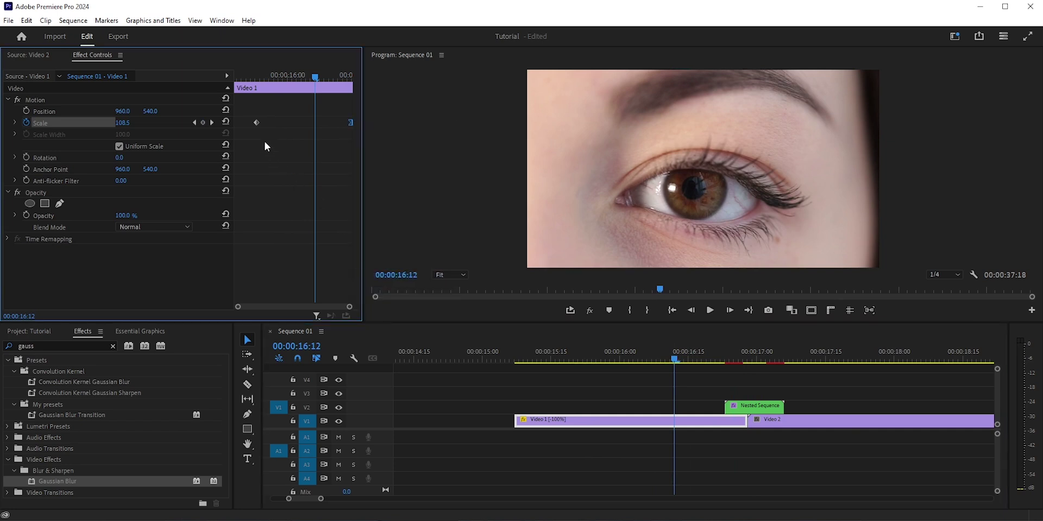
pyautogui.rightClick(257, 122)
# Ease the start Scale keyframe, then show the Adjustment Layer's Lumetri Color and play the football blinks.
pyautogui.click(294, 282)
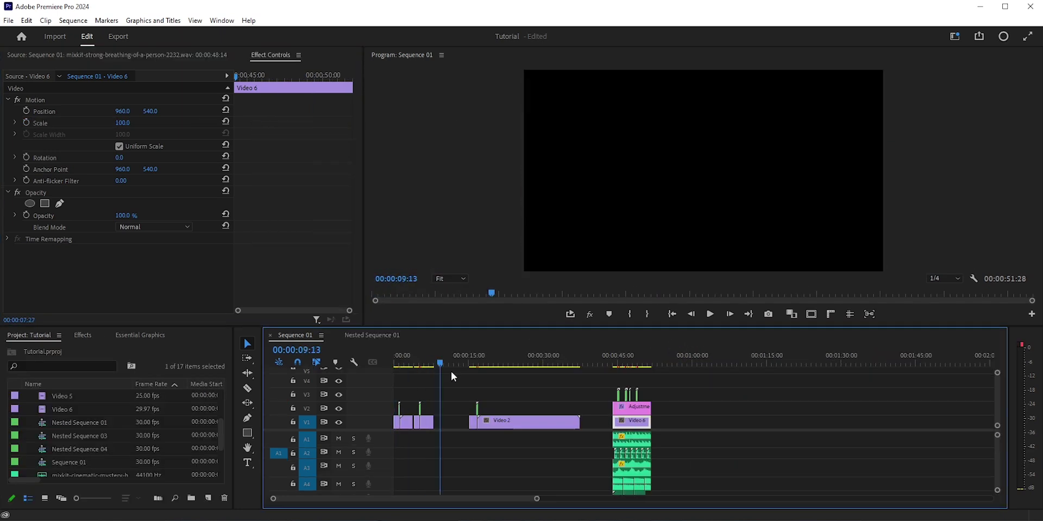
pyautogui.moveTo(450, 370); pyautogui.dragTo(614, 374)
pyautogui.scroll(10, 653, 425)
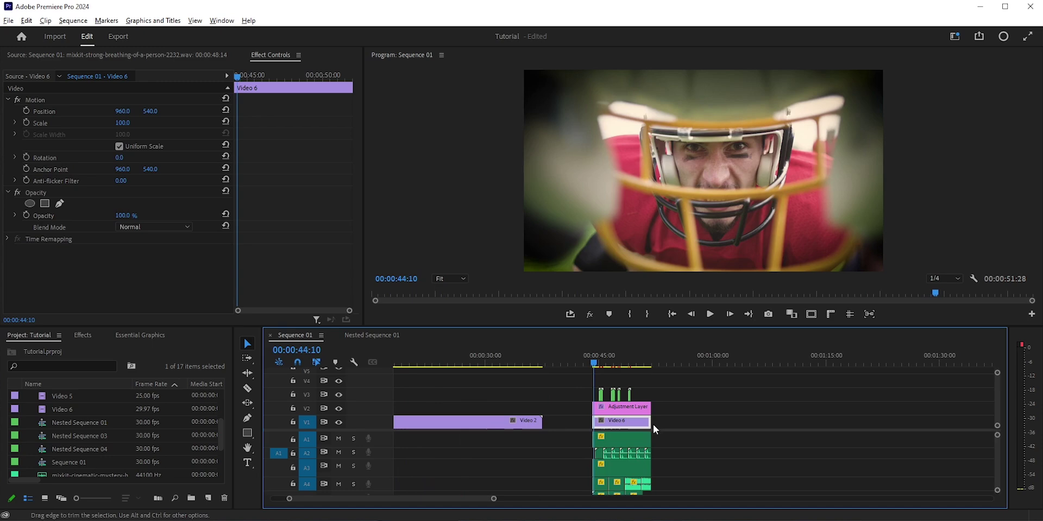
pyautogui.scroll(3, 574, 435)
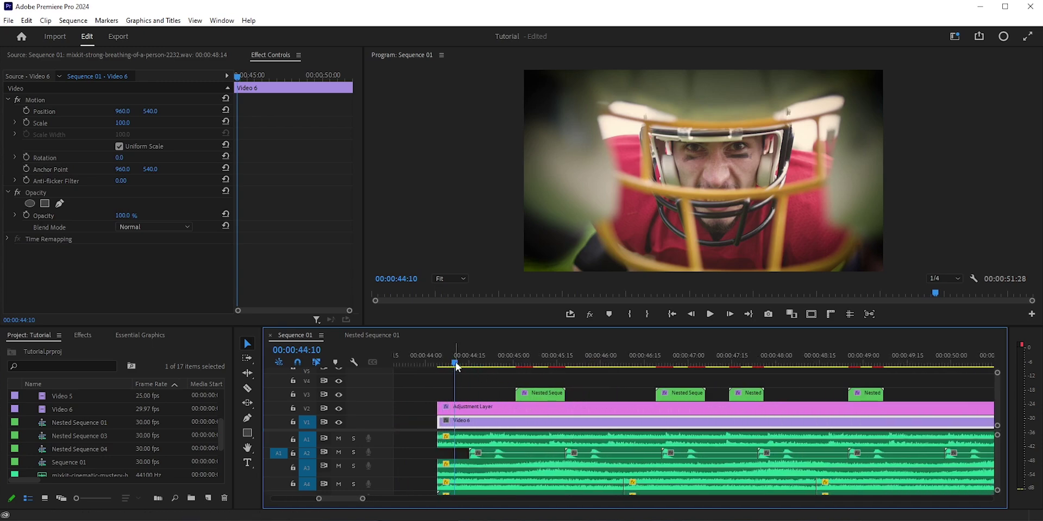
pyautogui.moveTo(455, 365)
pyautogui.mouseDown()
pyautogui.moveTo(681, 370)
pyautogui.moveTo(469, 373)
pyautogui.mouseUp()
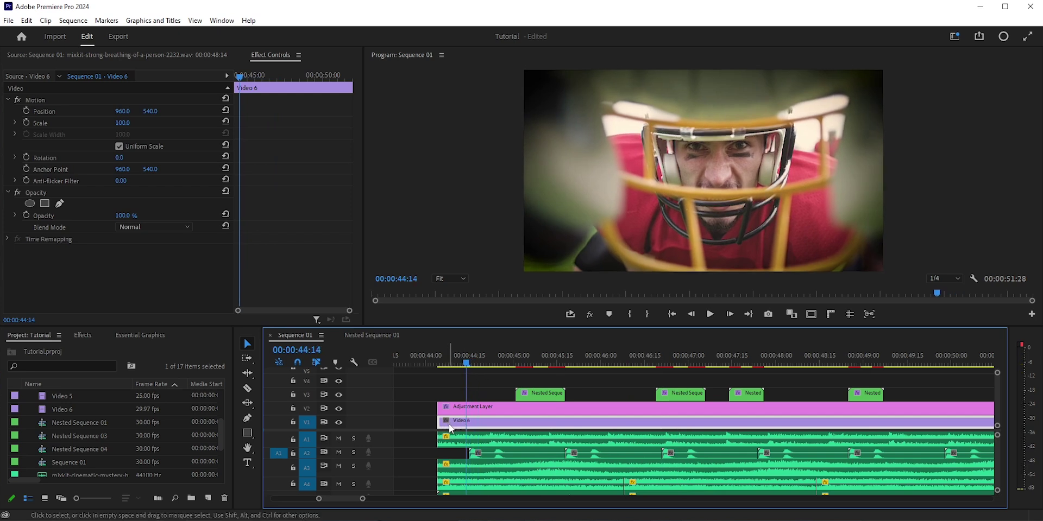
pyautogui.click(449, 412)
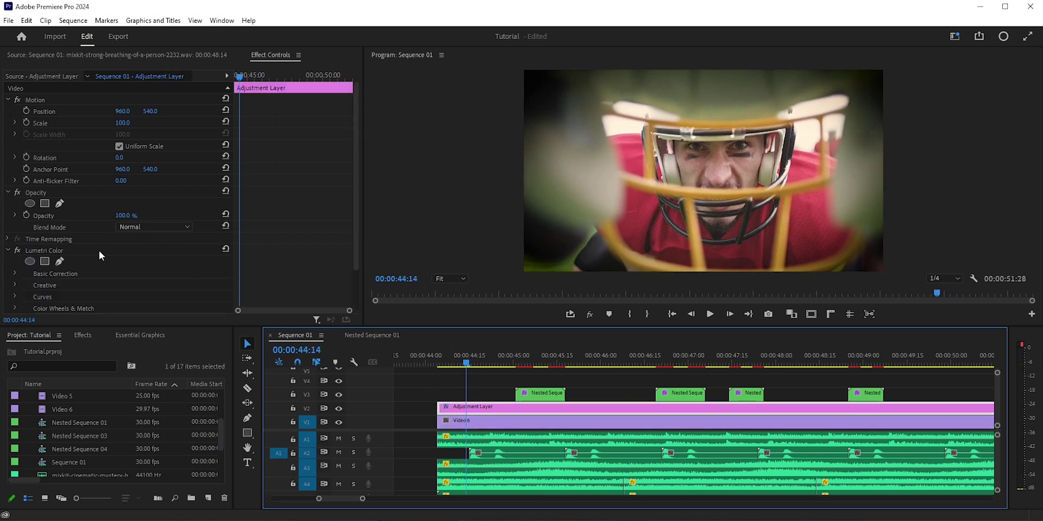
pyautogui.press('space')
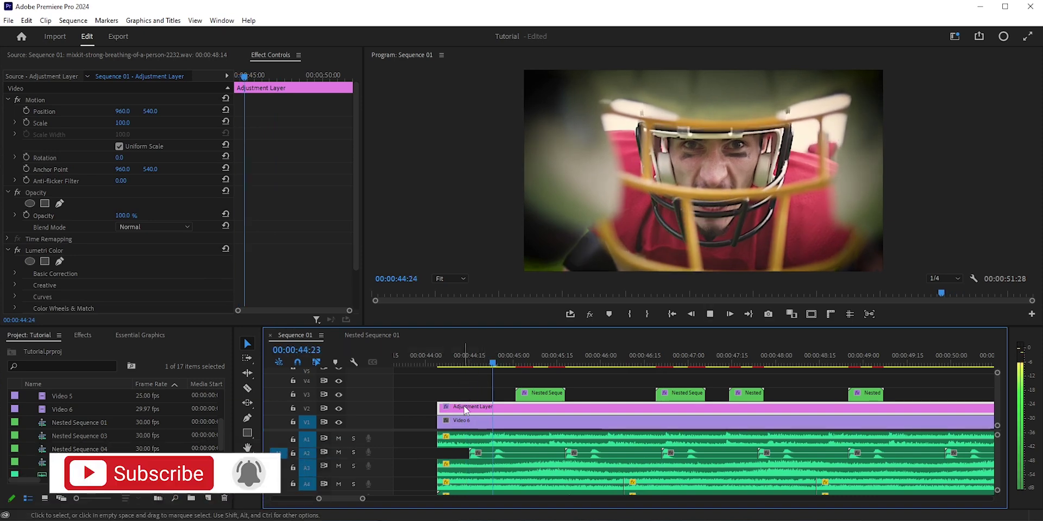